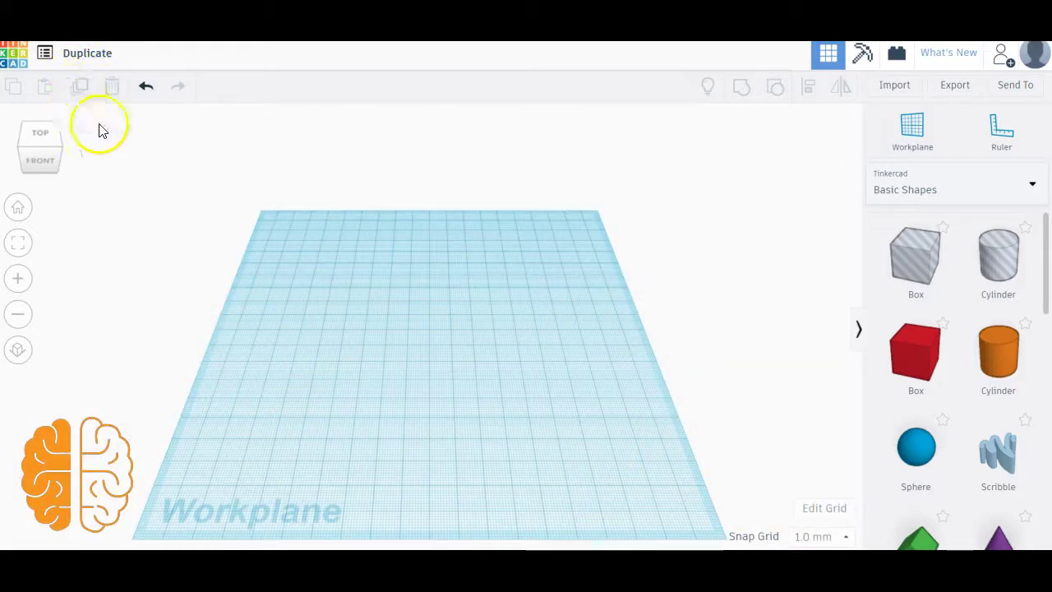
Step: Place a red box on the workplane, stretch it to about 86 mm long and lower its height to about 6 mm
left_click(928, 380)
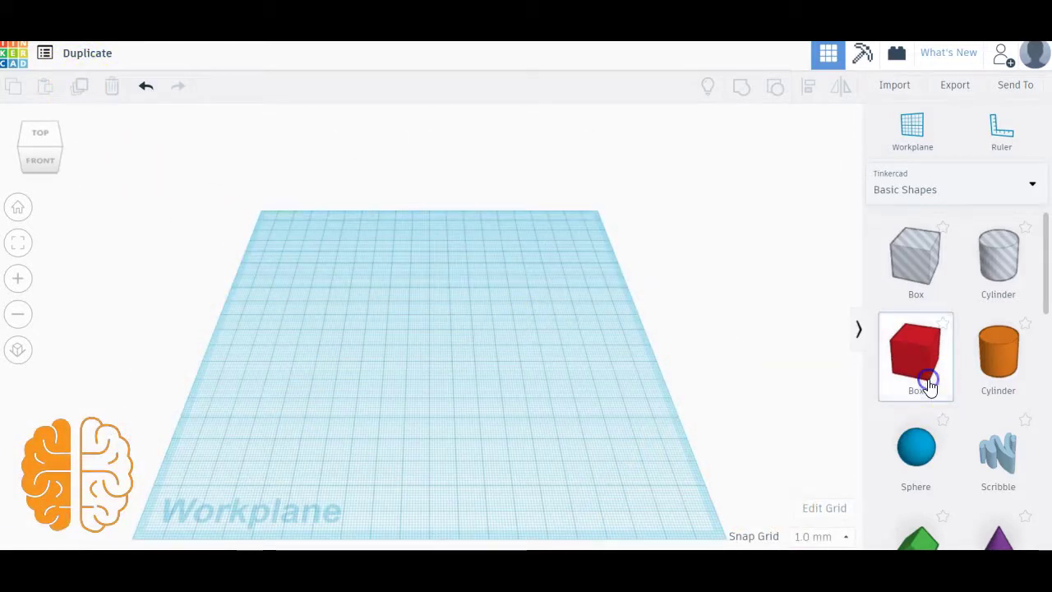
left_click(369, 312)
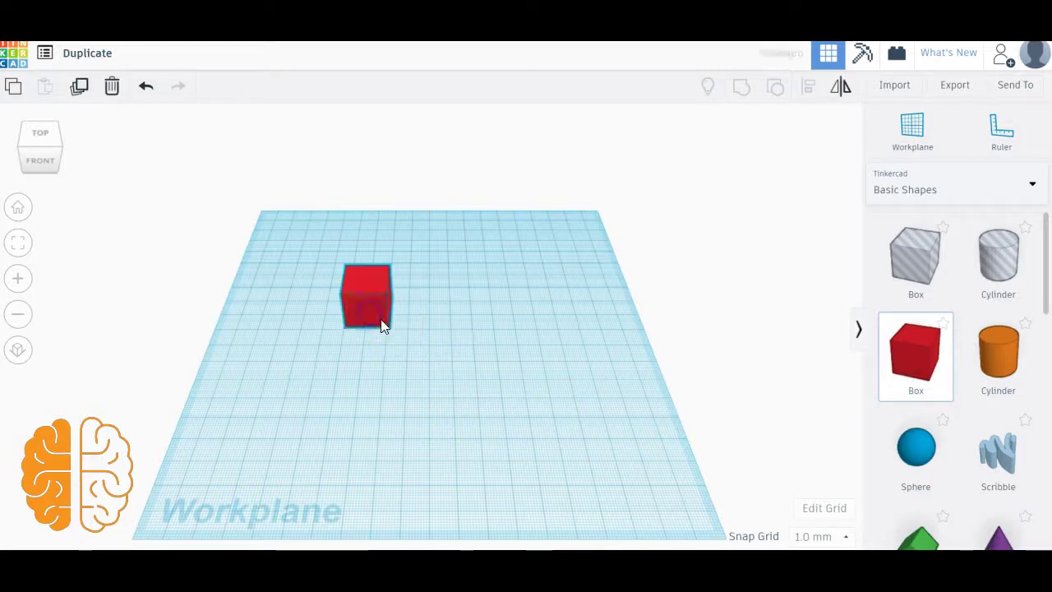
left_click_drag(388, 309, 523, 311)
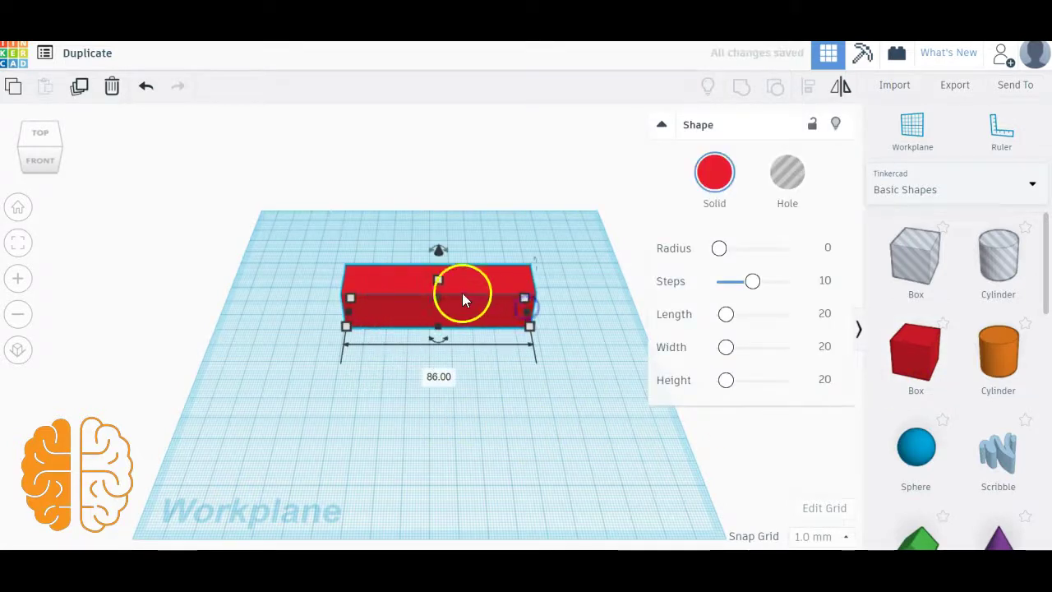
left_click_drag(440, 282, 437, 302)
Step: Duplicate the red bar, move the copy in front of the original and rotate it so the two fan out
left_click(80, 89)
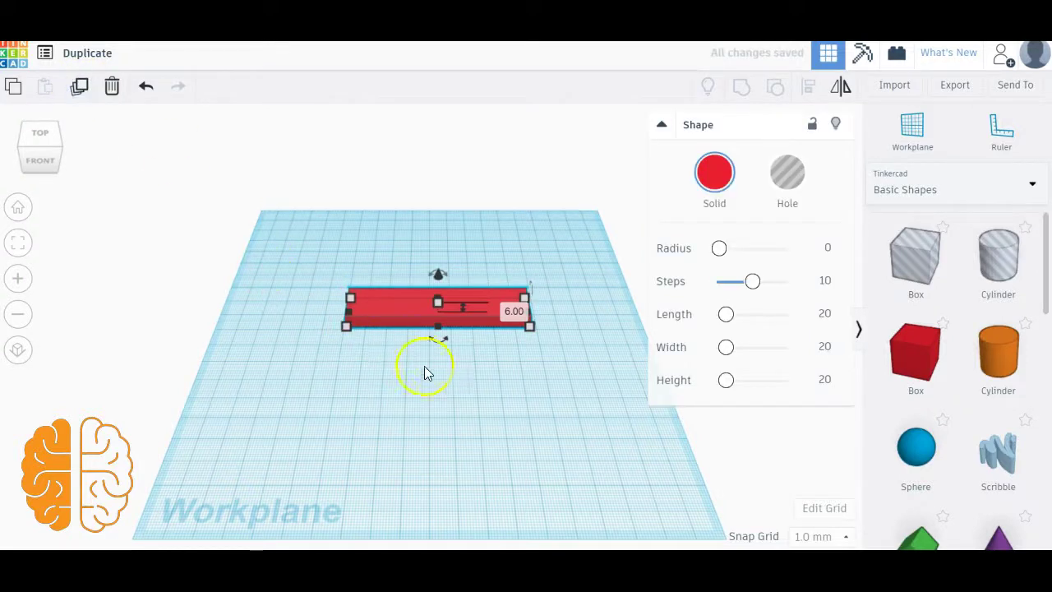
left_click_drag(403, 322, 425, 379)
left_click_drag(395, 339, 387, 268)
left_click(80, 86)
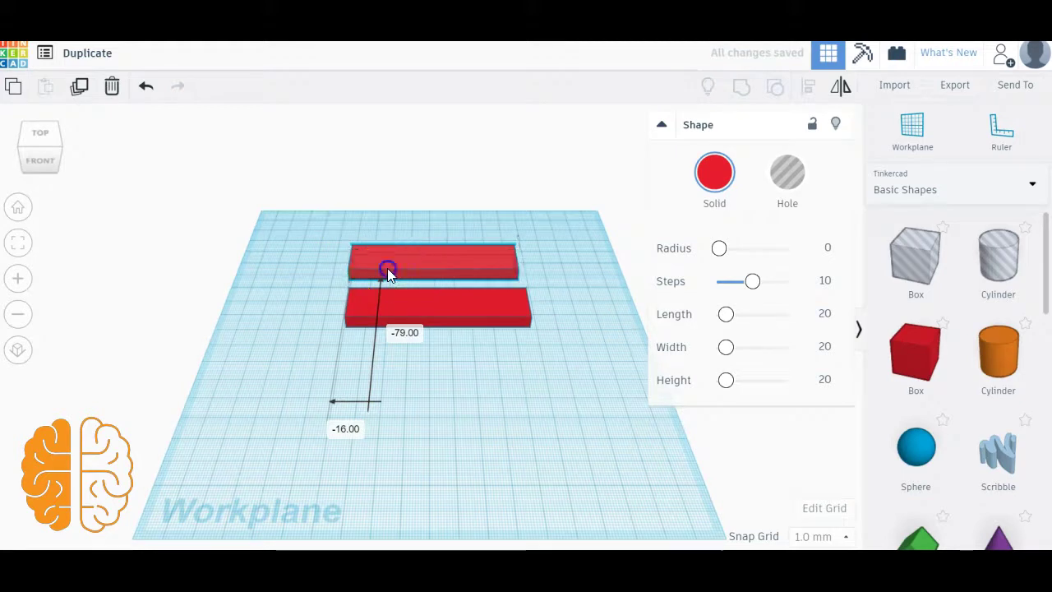
left_click_drag(387, 268, 419, 351)
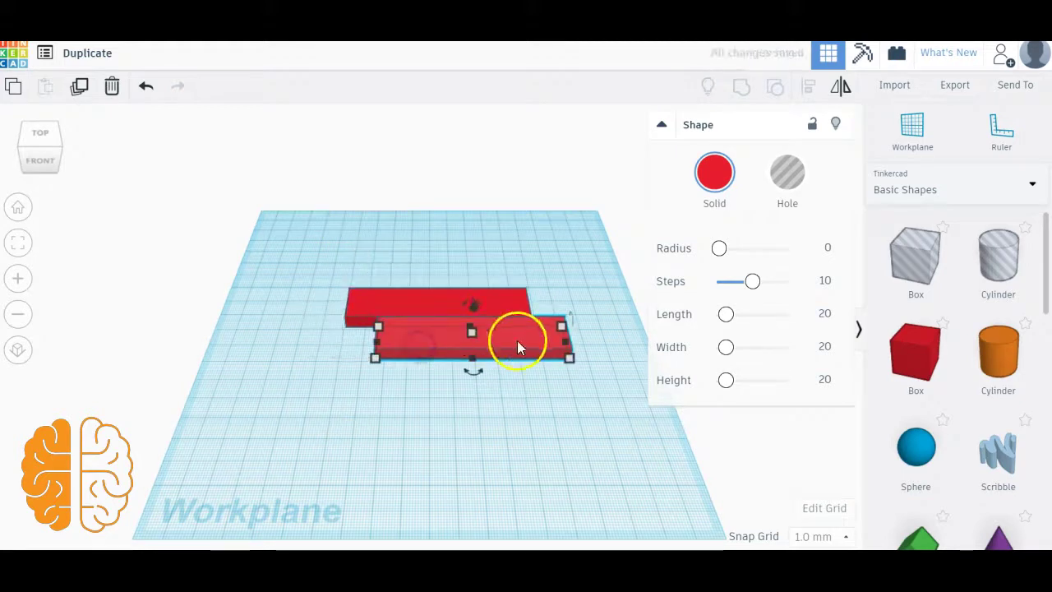
left_click_drag(474, 371, 408, 374)
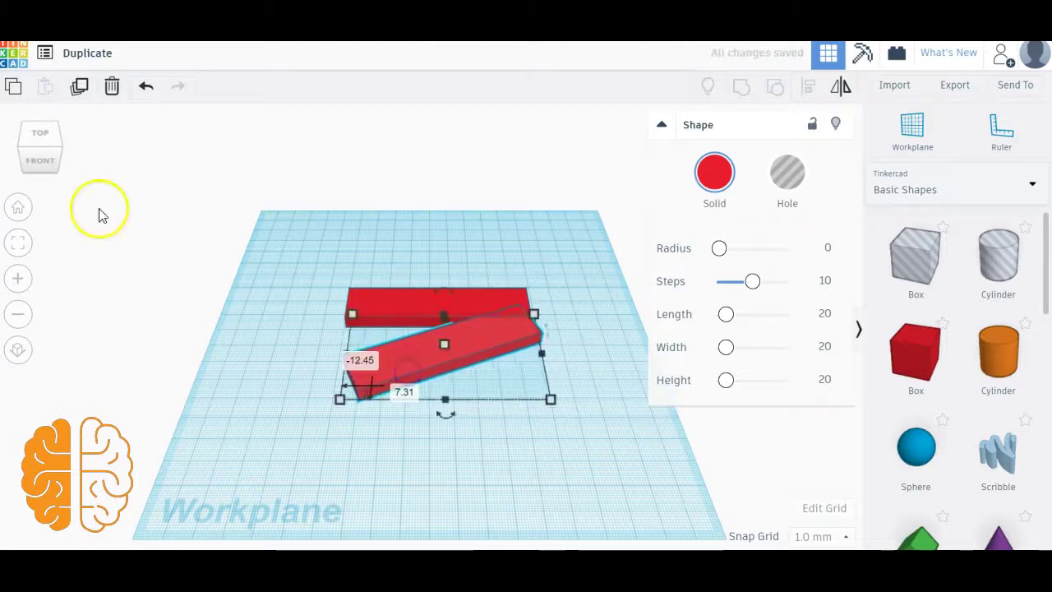
Step: Repeat the duplication of the rotated bar until 16 bars form a full ring
left_click(81, 86)
left_click(81, 87)
left_click(81, 87)
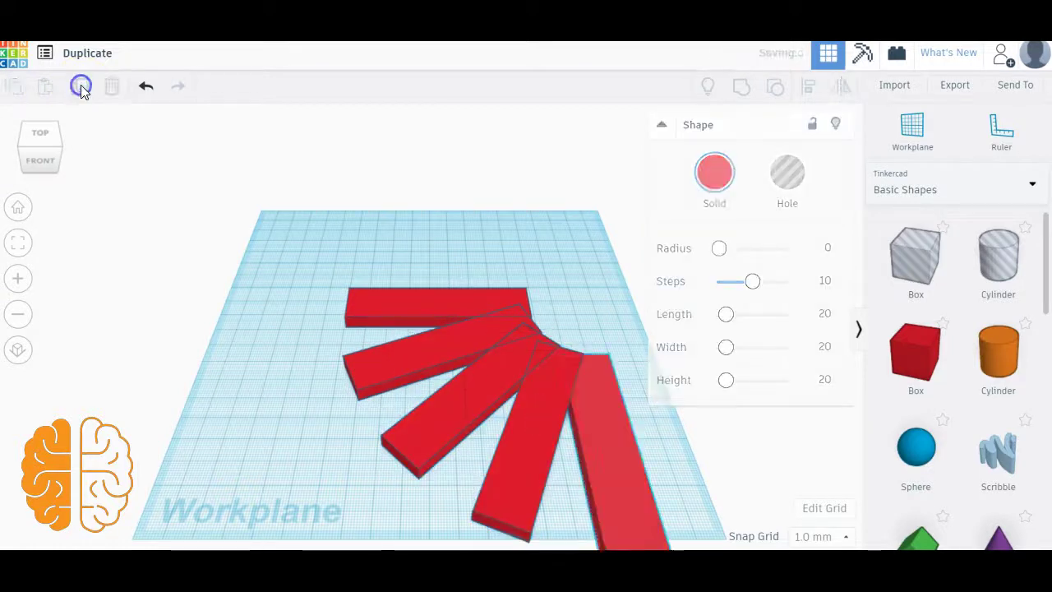
left_click(80, 86)
left_click(80, 86)
left_click(81, 86)
left_click(80, 86)
left_click(80, 86)
left_click(80, 87)
left_click(81, 87)
left_click(81, 87)
left_click(81, 87)
left_click(81, 87)
left_click(81, 86)
left_click(81, 86)
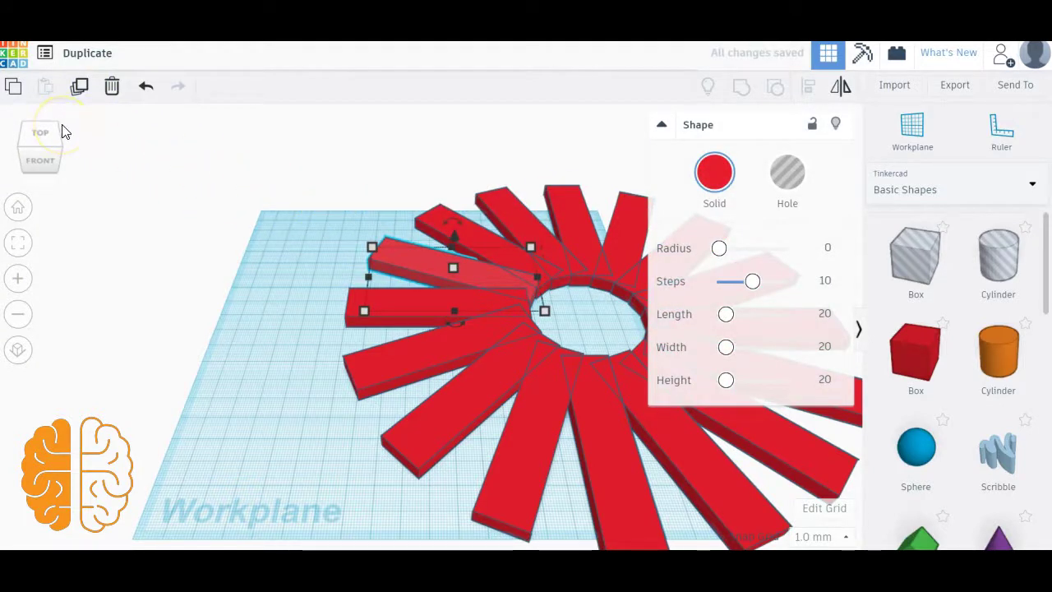
Step: Delete all the red bars and place an orange cylinder on the left half of the workplane
key("ctrl+a")
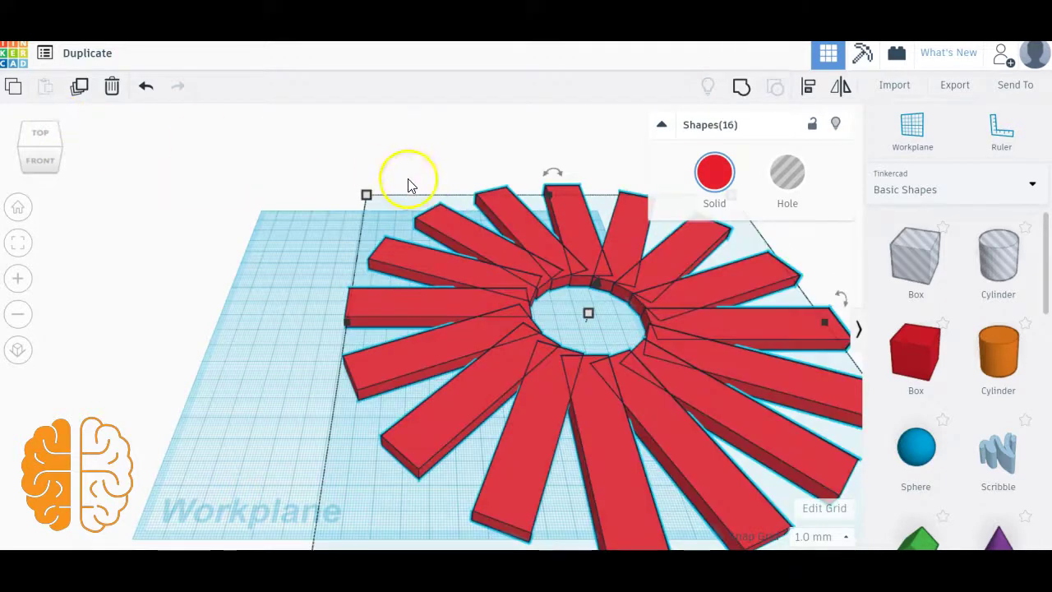
left_click(111, 87)
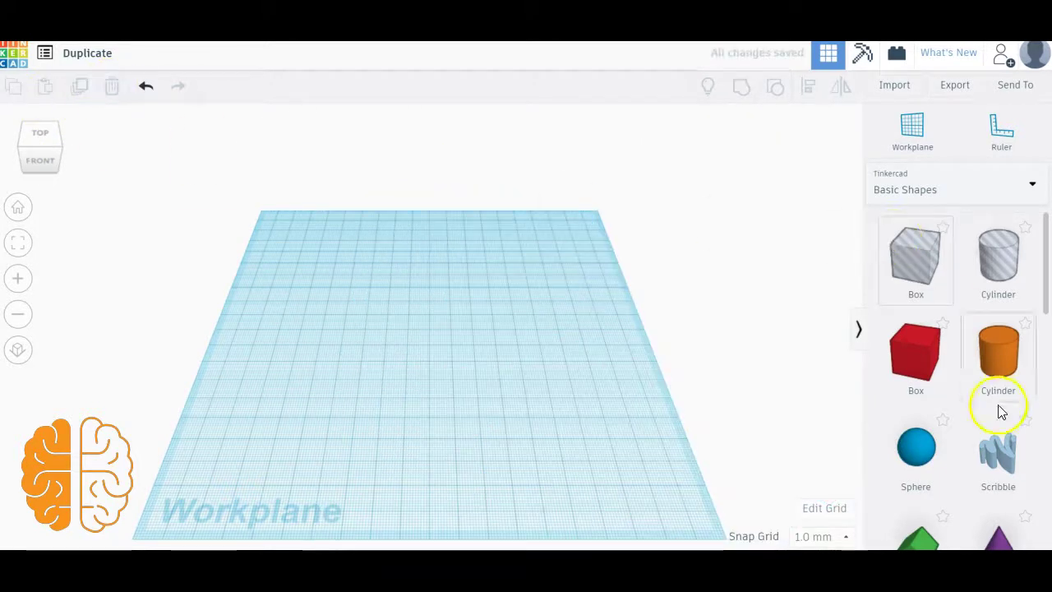
left_click_drag(994, 352, 322, 328)
left_click(328, 329)
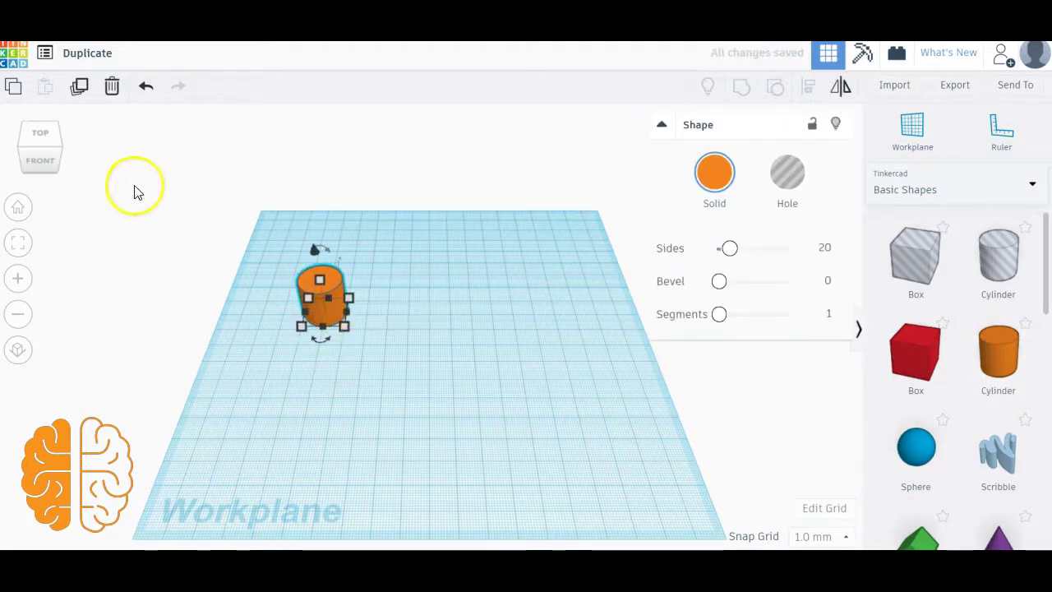
Step: Duplicate the cylinder, shift the copy slightly to the right and raise it 9 mm
left_click(80, 94)
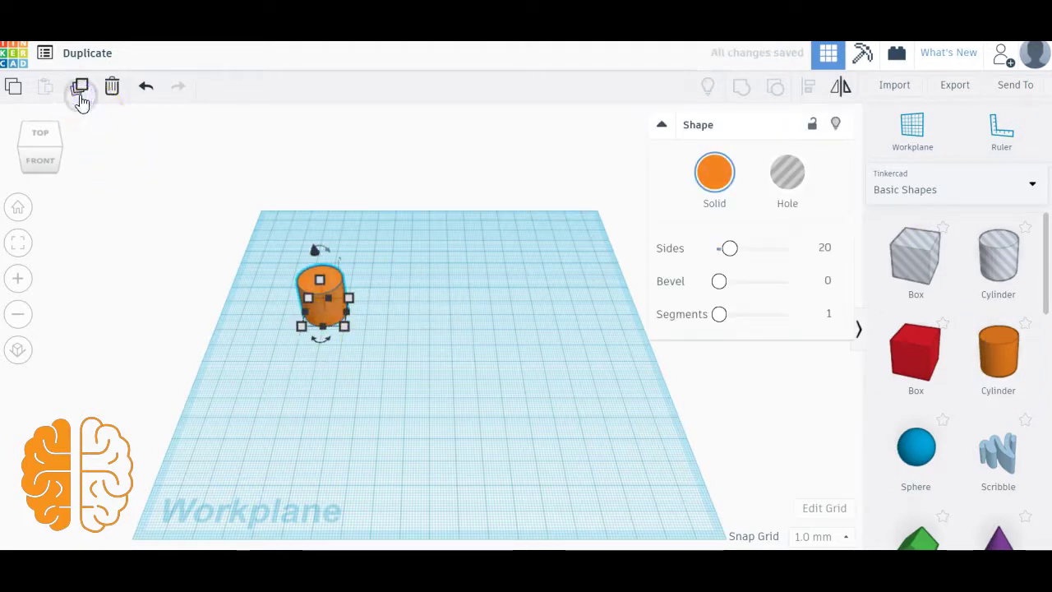
left_click(328, 322)
left_click_drag(327, 323, 348, 319)
left_click_drag(337, 254, 337, 238)
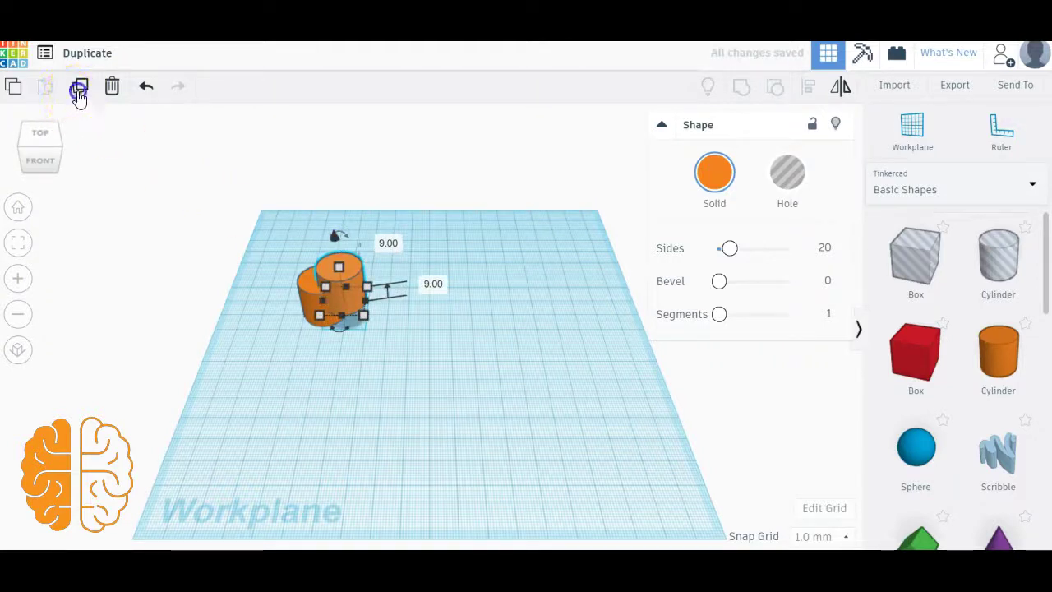
Step: Repeat the duplication of the raised cylinder to build a long rising staircase of cylinders
left_click(78, 89)
left_click(78, 89)
left_click(78, 89)
left_click(78, 89)
left_click(78, 88)
left_click(78, 89)
left_click(78, 89)
left_click(78, 89)
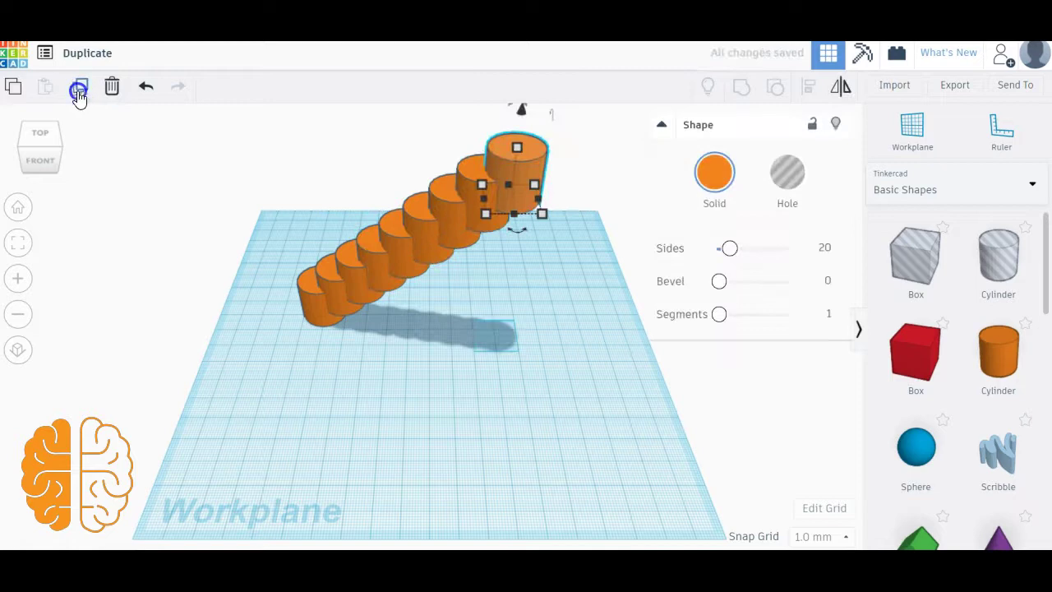
left_click(78, 89)
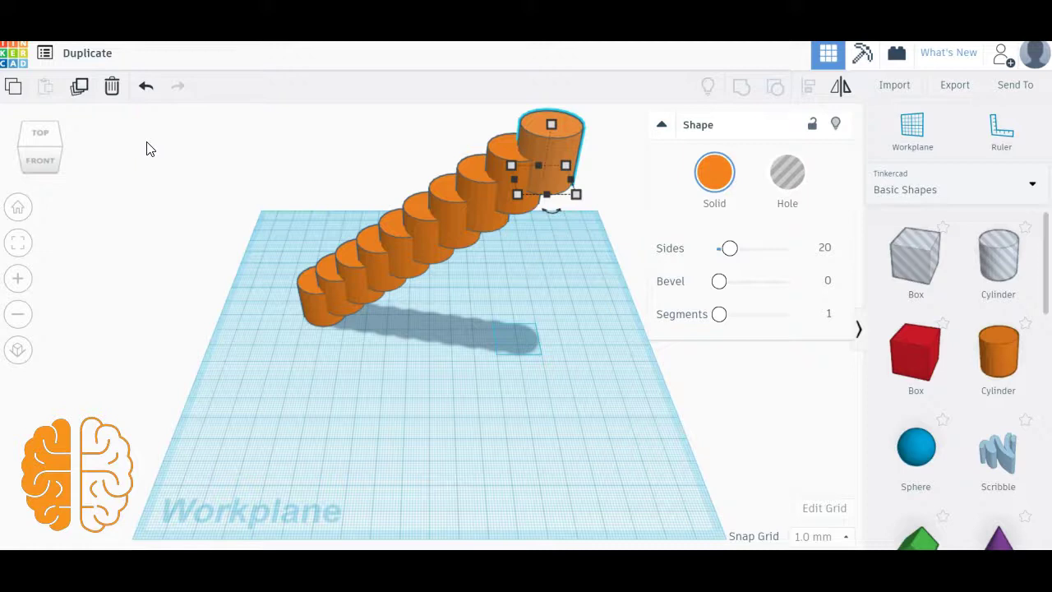
Step: Delete the cylinder staircase and place a new 10 mm high cylinder near the left edge of the workplane
key("ctrl+a")
key("Delete")
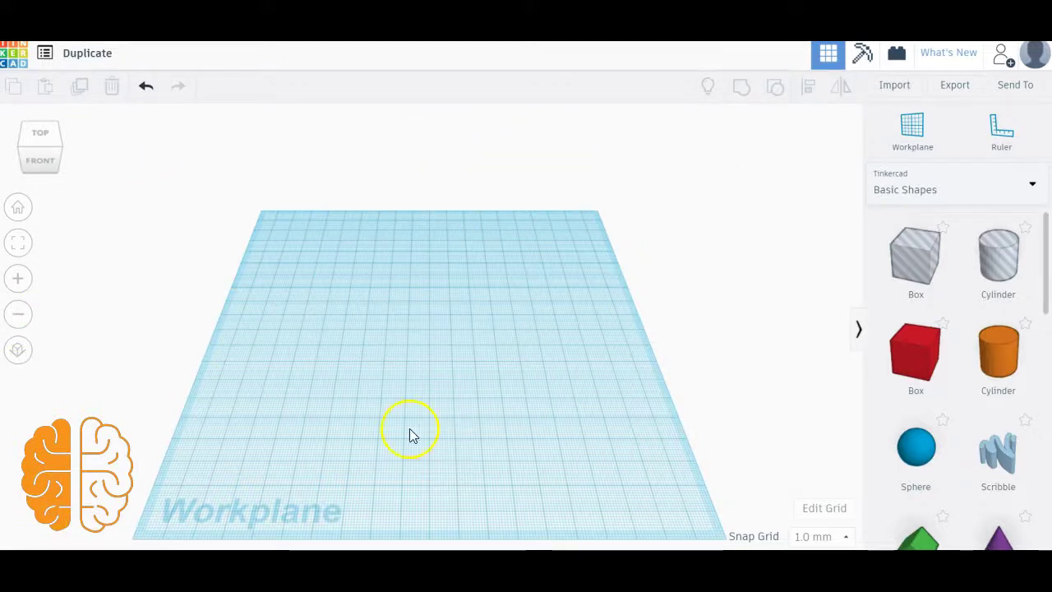
left_click_drag(999, 362, 266, 385)
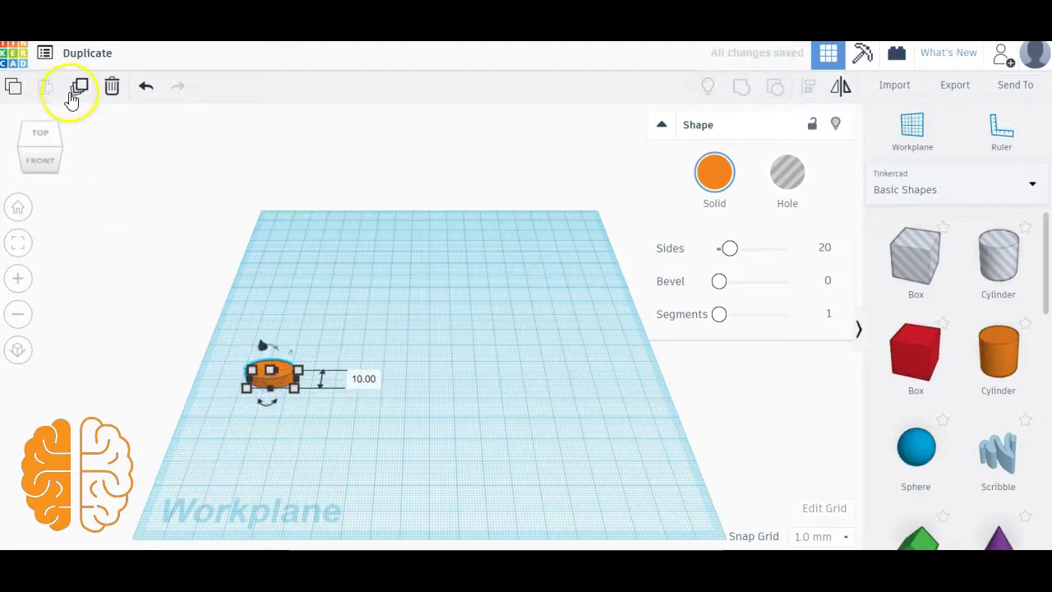
Step: Duplicate the flat cylinder, rotate the copy slightly and stretch it to about 24 mm wide
left_click(78, 88)
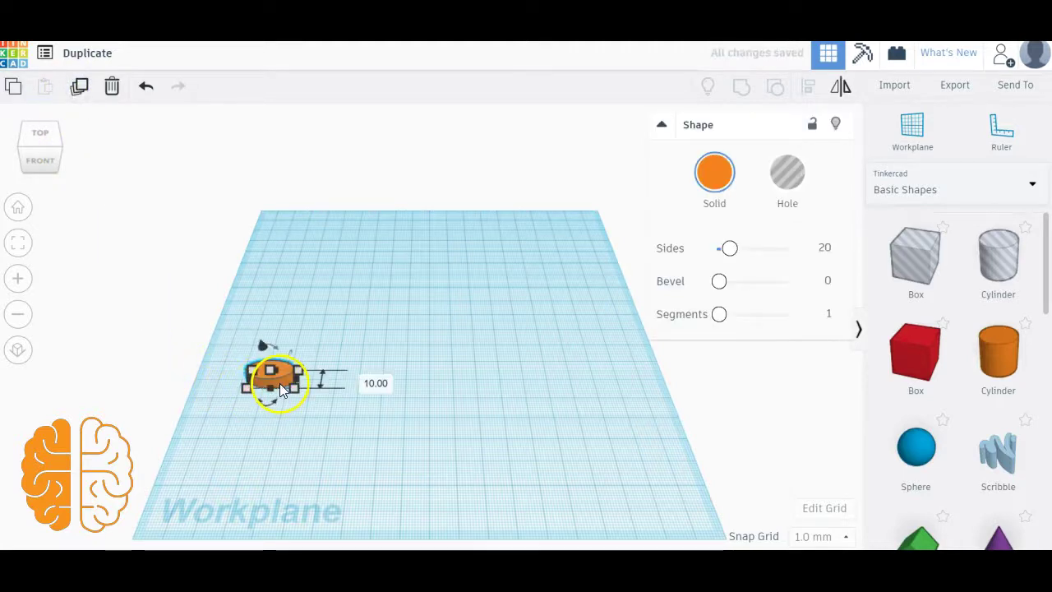
left_click_drag(281, 381, 280, 385)
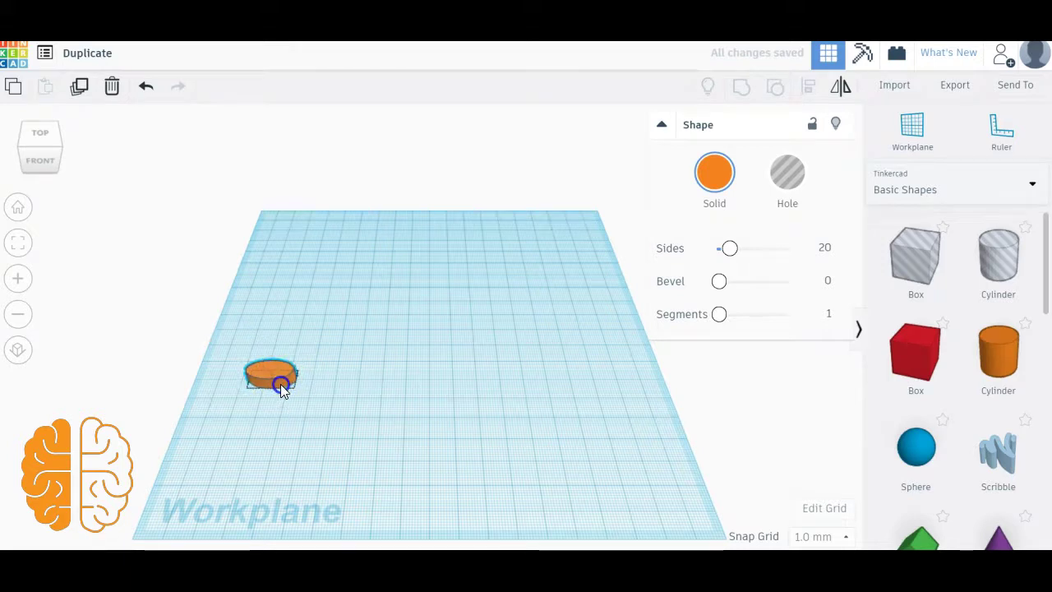
left_click_drag(271, 408, 311, 374)
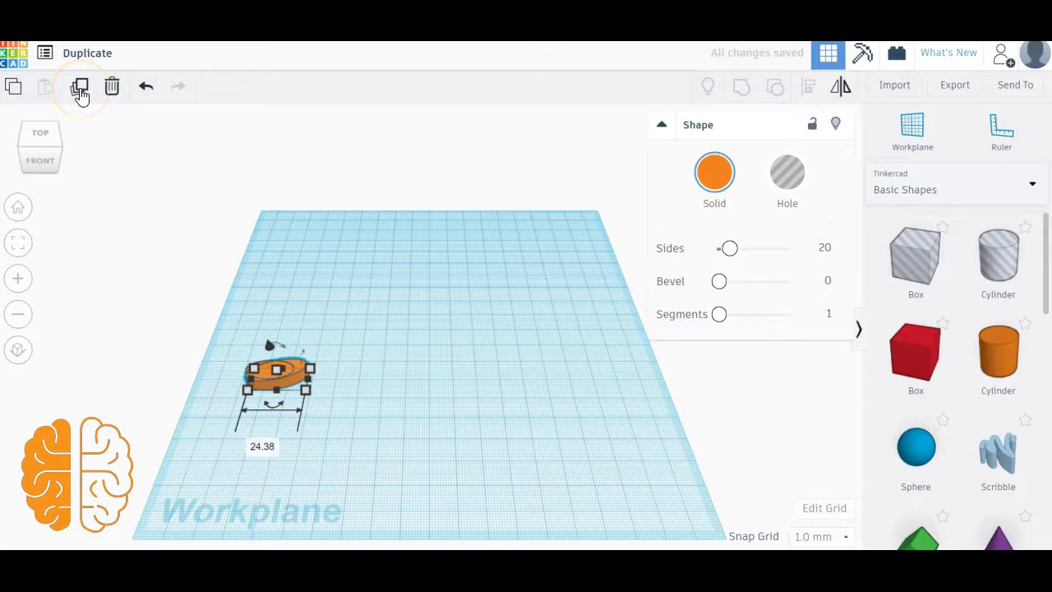
Step: Repeat the duplication of the rotated, stretched cylinder to build a growing spiral shell shape
left_click(80, 88)
left_click(79, 87)
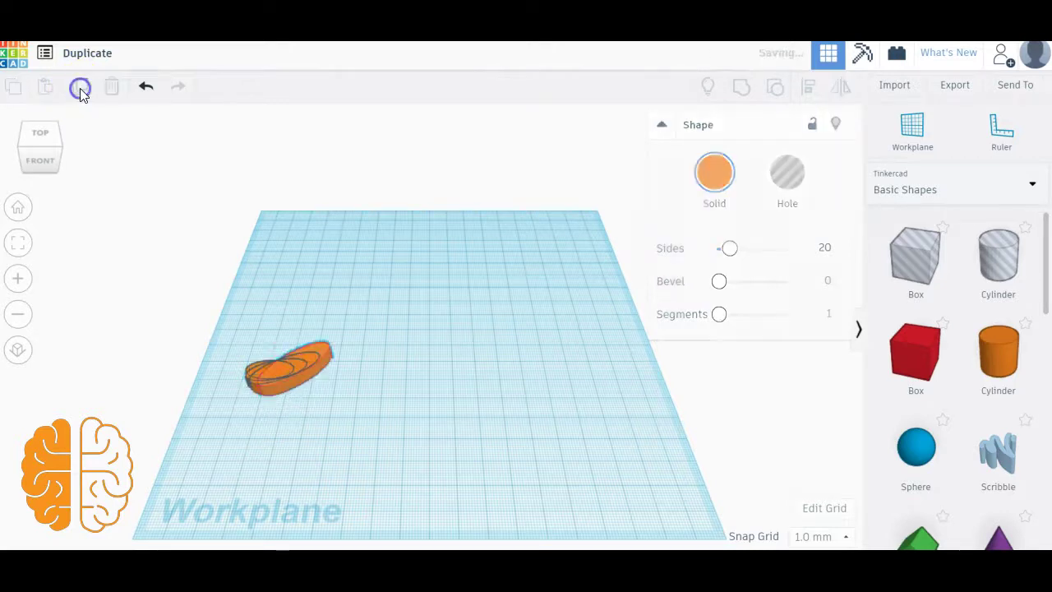
left_click(80, 87)
left_click(80, 87)
left_click(80, 87)
left_click(80, 87)
left_click(80, 87)
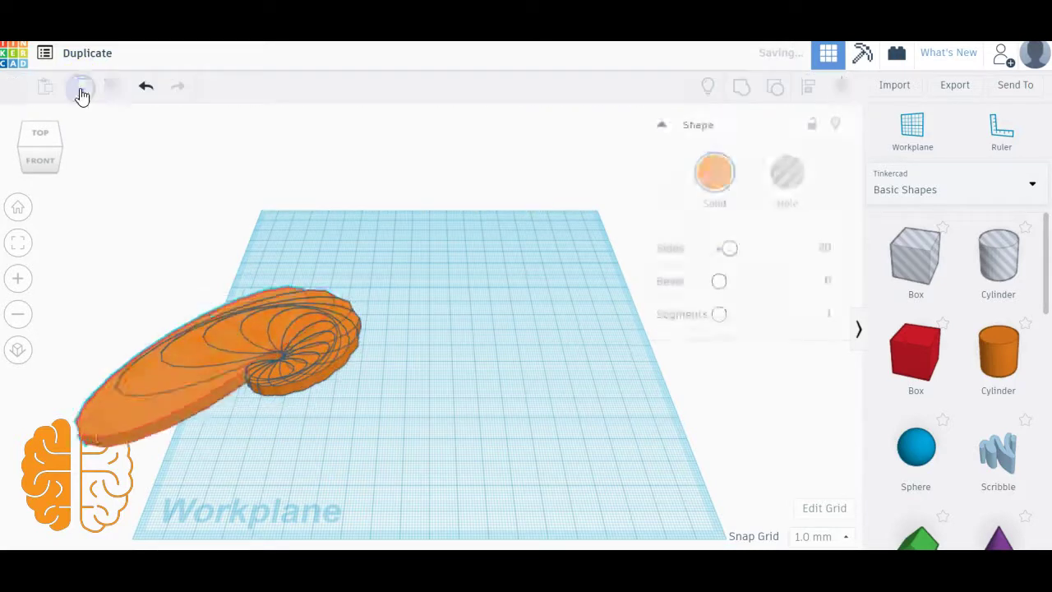
left_click(80, 87)
left_click(80, 87)
left_click(79, 87)
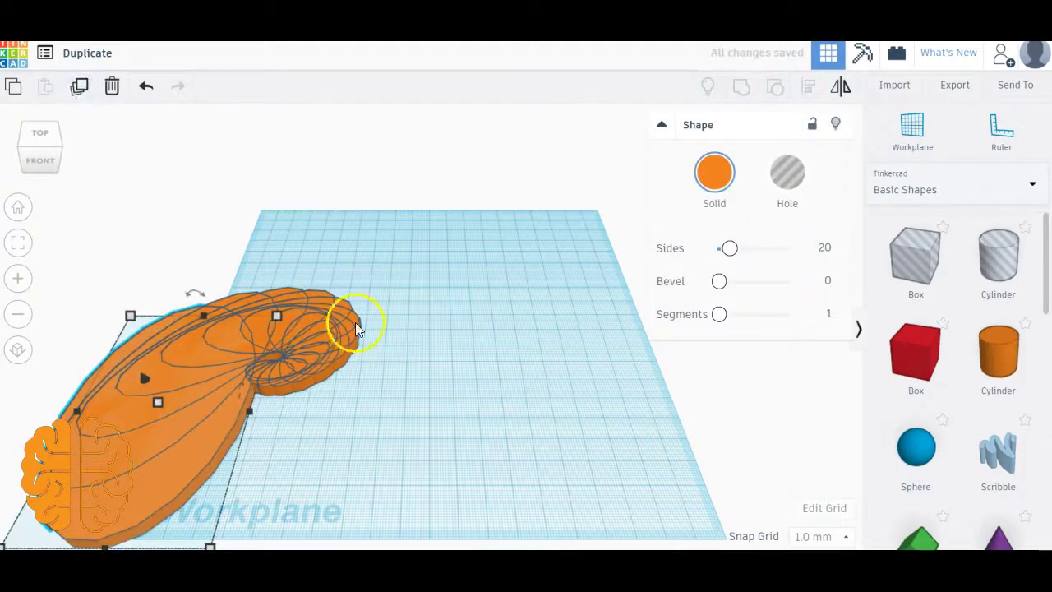
Step: Select all the cylinders of the spiral shell and group them into one shape
left_click(453, 441)
left_click(374, 463)
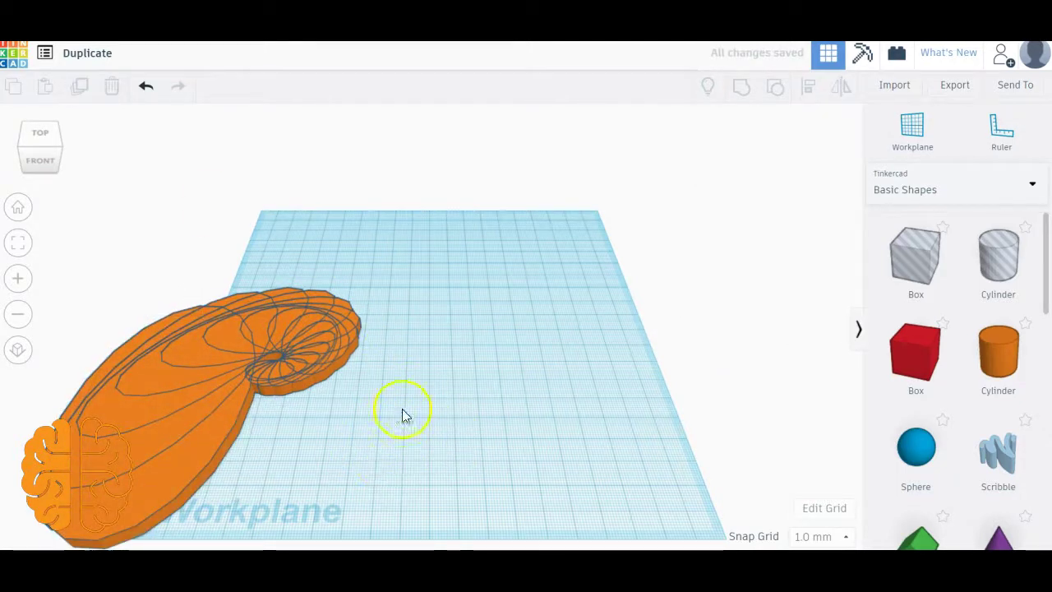
left_click_drag(108, 279, 392, 495)
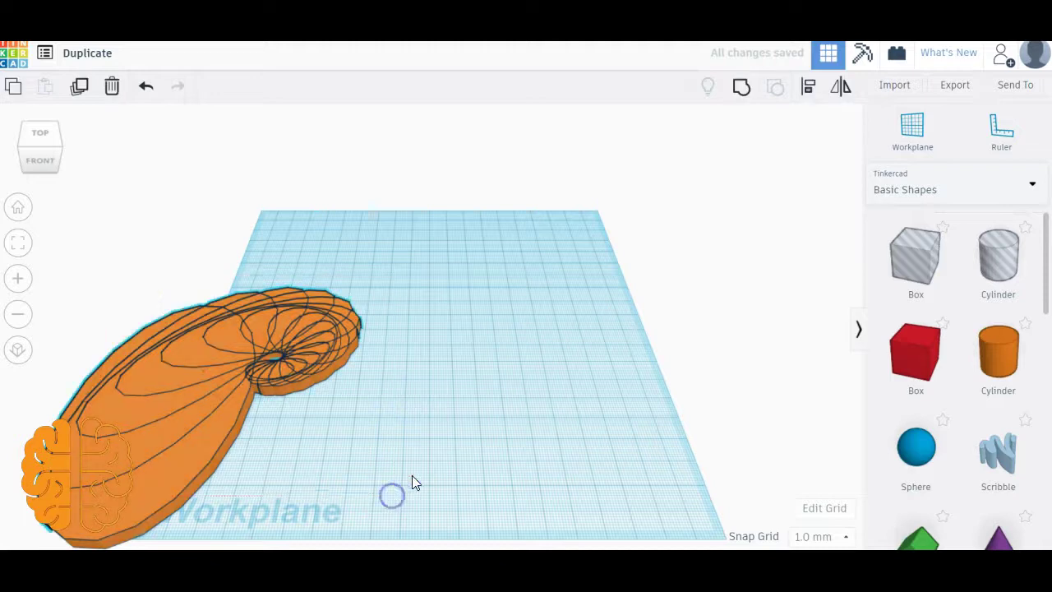
left_click(742, 97)
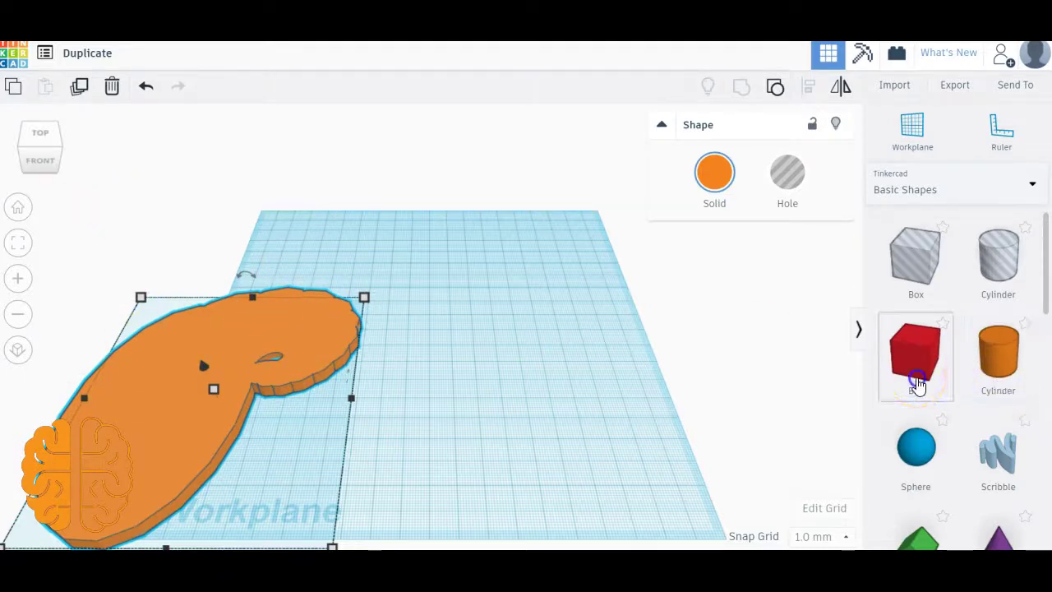
Step: Place a red box and move it onto the wide front end of the orange shell shape
left_click_drag(917, 385, 411, 373)
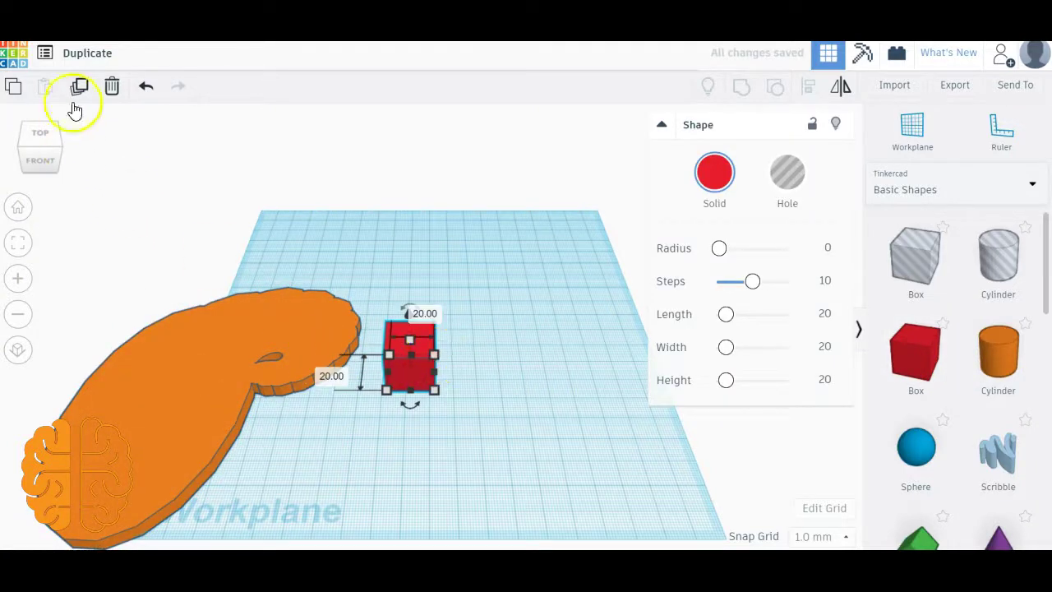
left_click_drag(896, 350, 489, 300)
key("Delete")
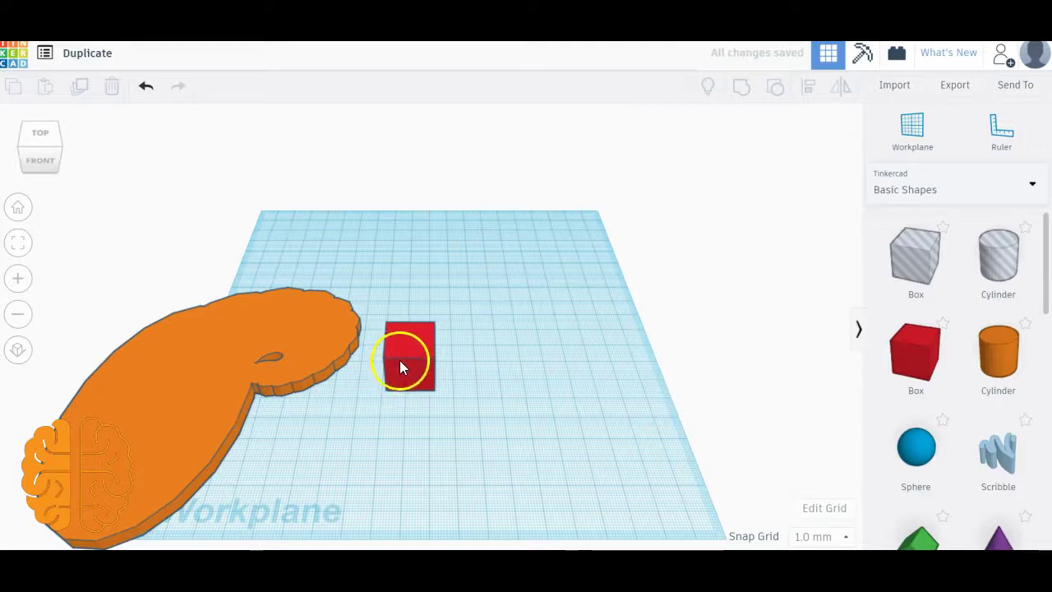
left_click_drag(399, 360, 81, 484)
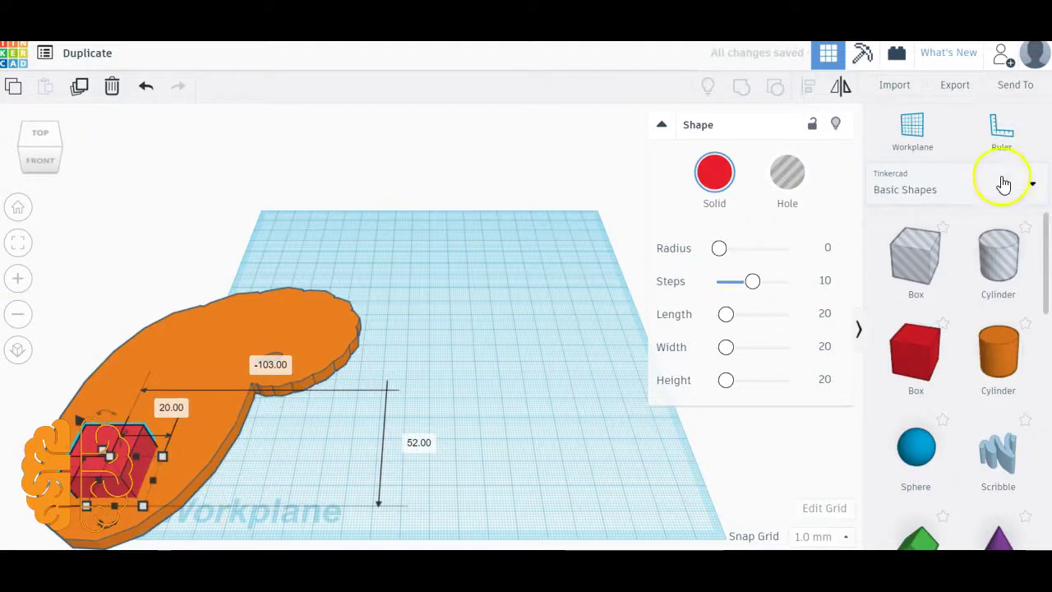
Step: Switch the shape library to Characters and place a temporary workplane on the model
left_click(951, 198)
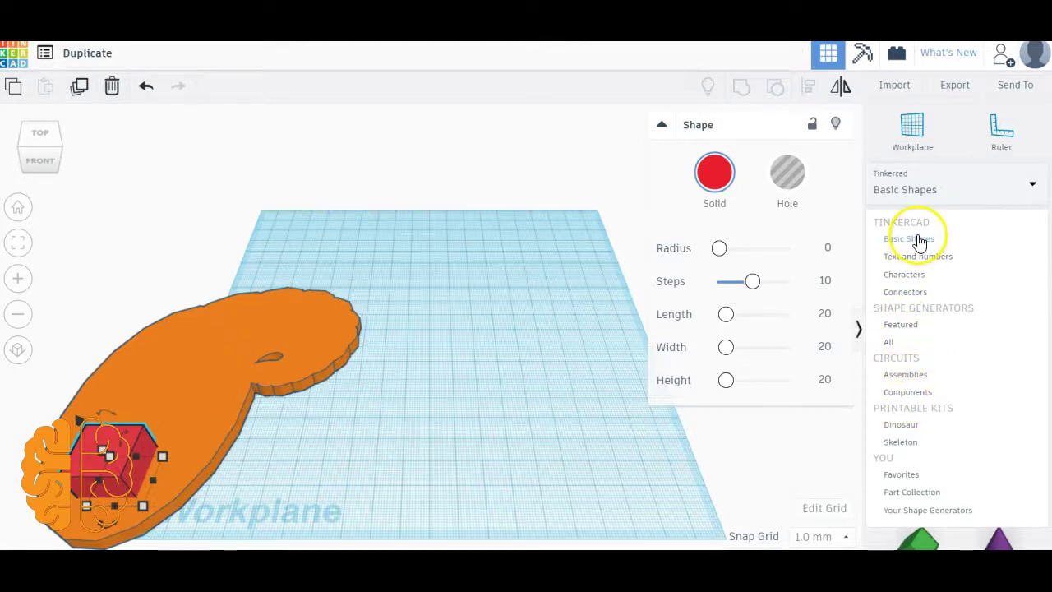
left_click(909, 276)
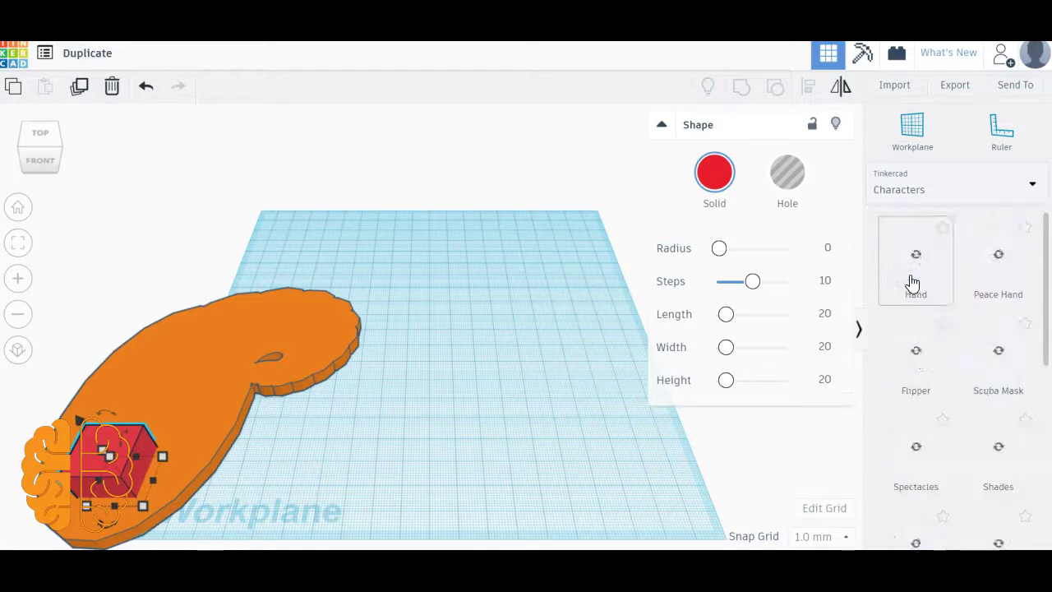
left_click(921, 125)
left_click(320, 409)
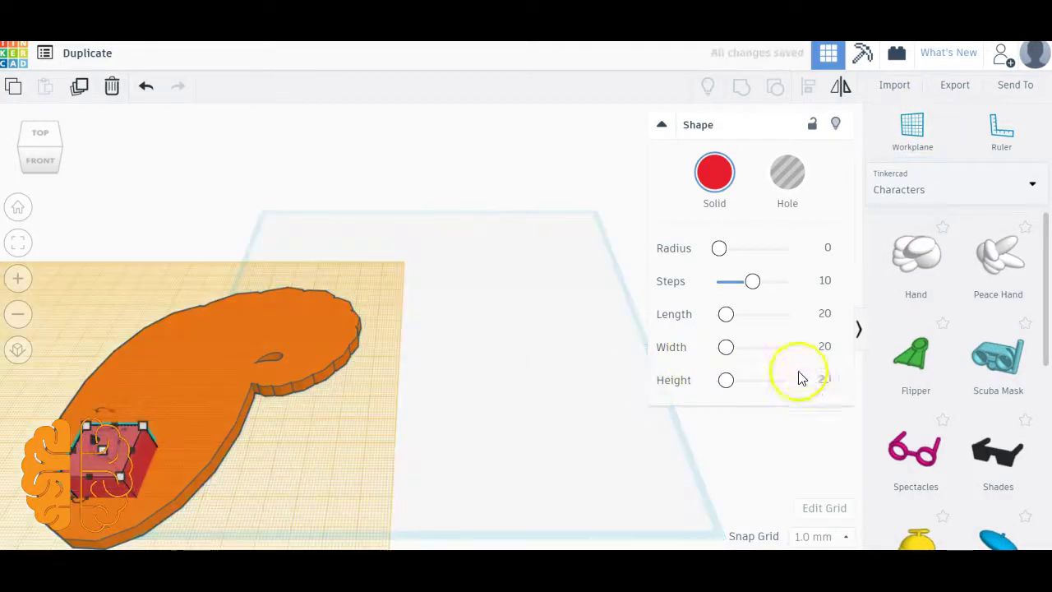
Step: Place an Astrobot character on top of the red box at the wide end of the shell
scroll(934, 436, "down", 5)
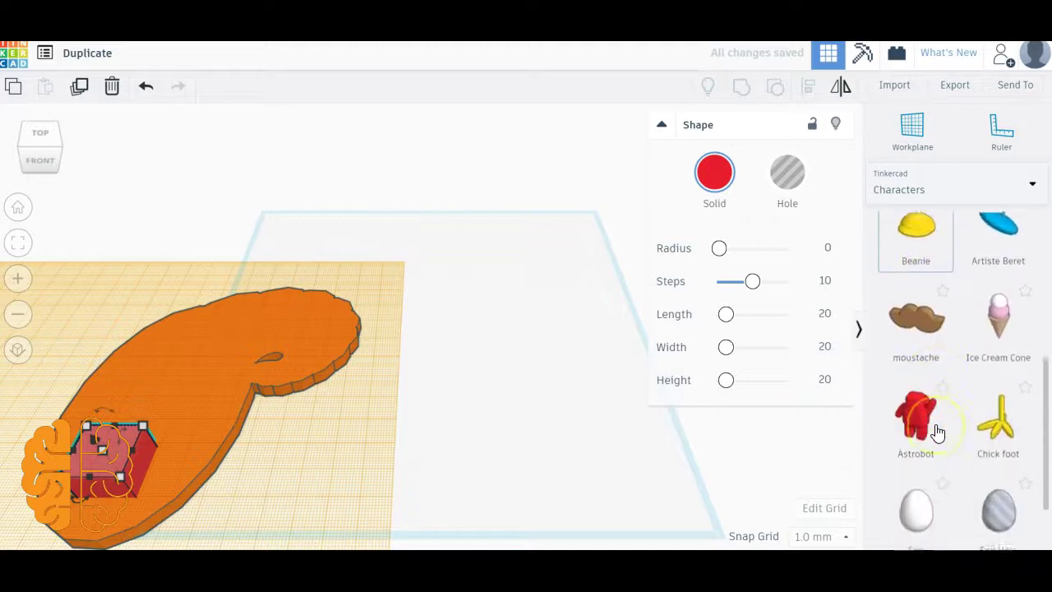
scroll(938, 433, "down", 1)
left_click(926, 417)
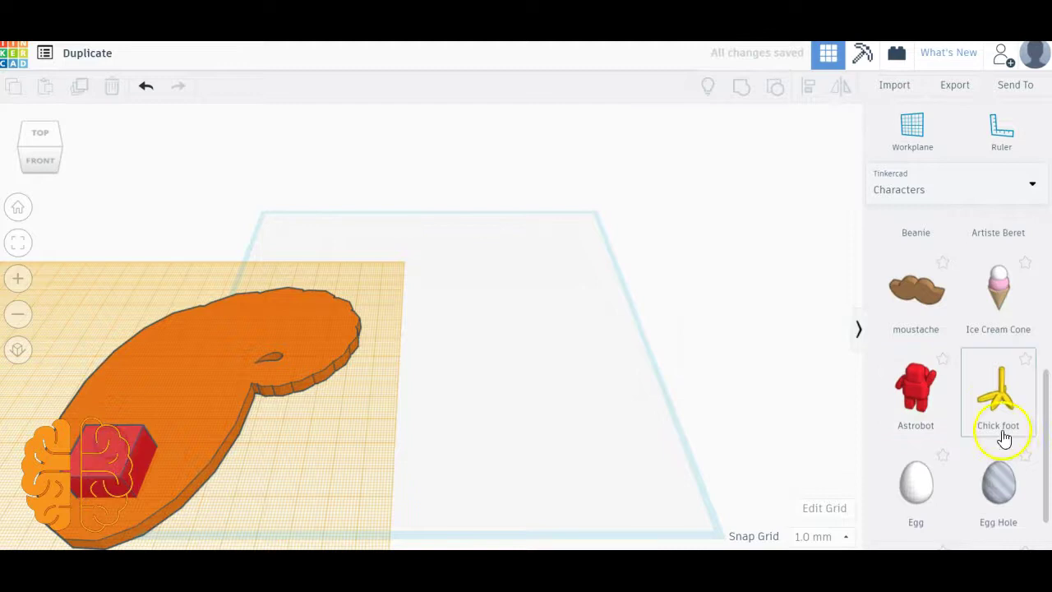
left_click(921, 410)
left_click(92, 450)
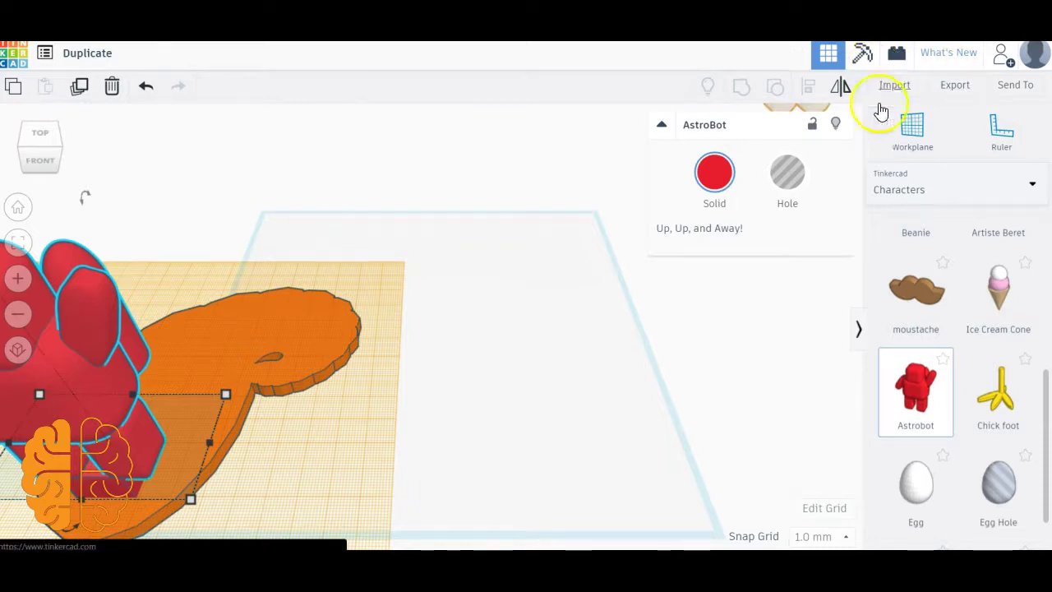
left_click(929, 404)
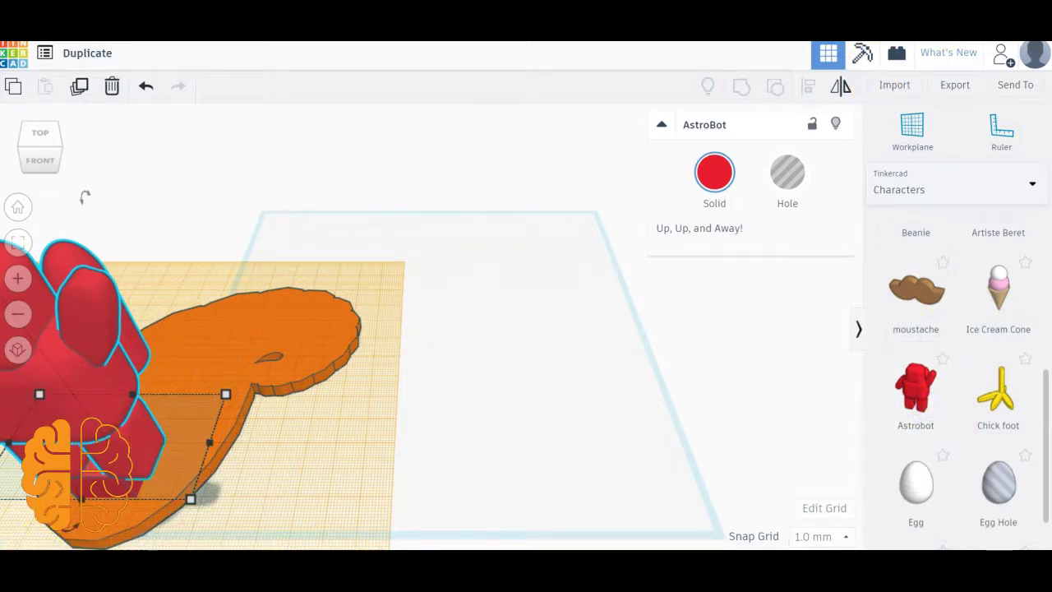
Step: Select the shell, box and Astrobot together and group them into one shape
left_click_drag(289, 210, 49, 493)
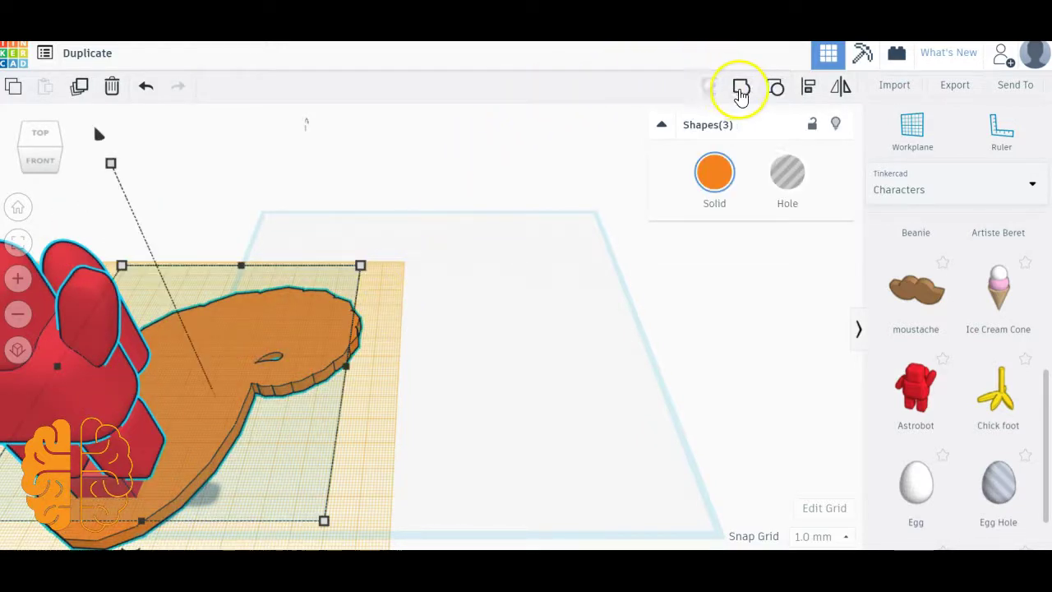
left_click(741, 90)
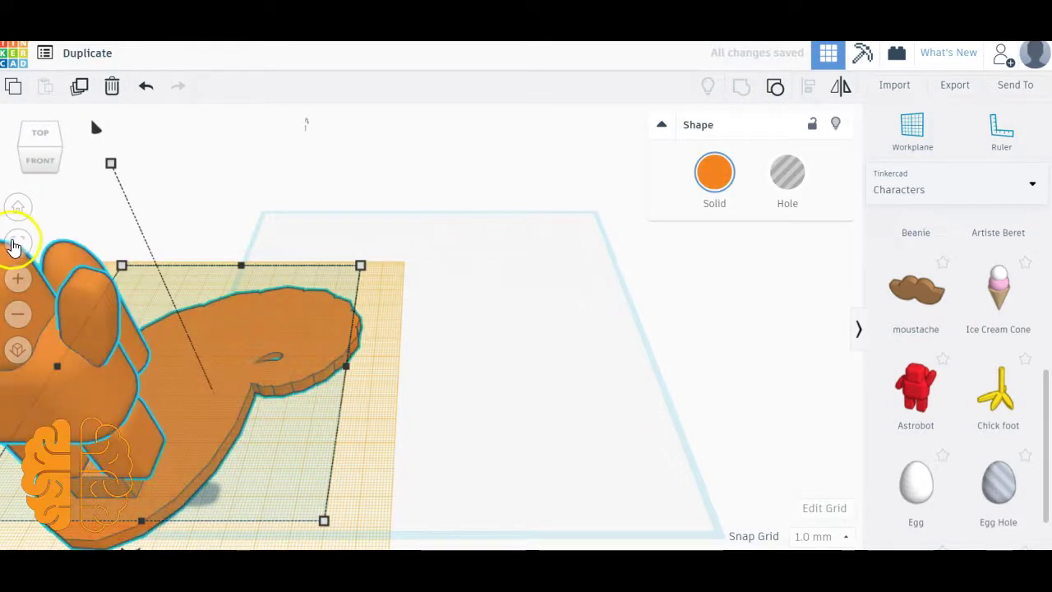
left_click(16, 243)
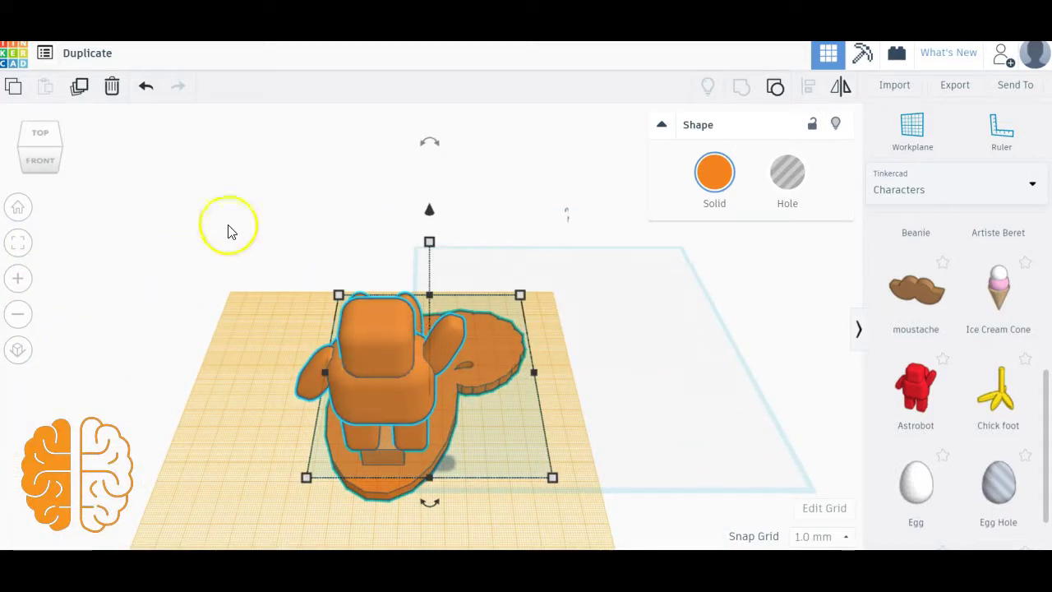
Step: Duplicate the grouped figure, then rotate the copy on the workplane and move it beside the original
left_click(76, 88)
left_click_drag(433, 508, 521, 493)
left_click_drag(441, 474, 549, 449)
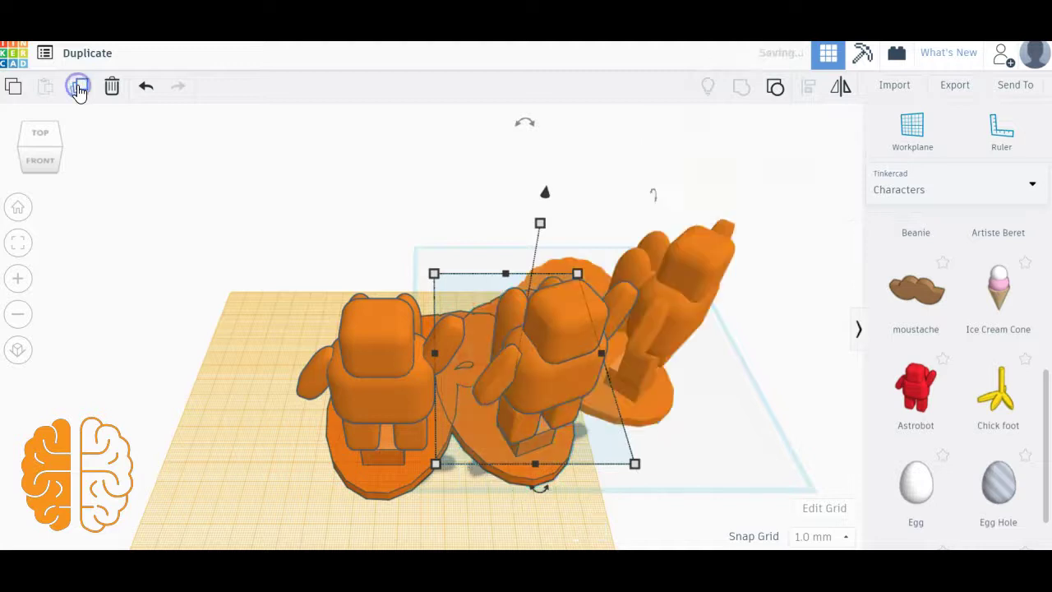
Step: Repeat the duplication of the rotated figure until the copies close into a full ring
left_click(78, 87)
left_click(78, 87)
left_click(79, 87)
left_click(78, 87)
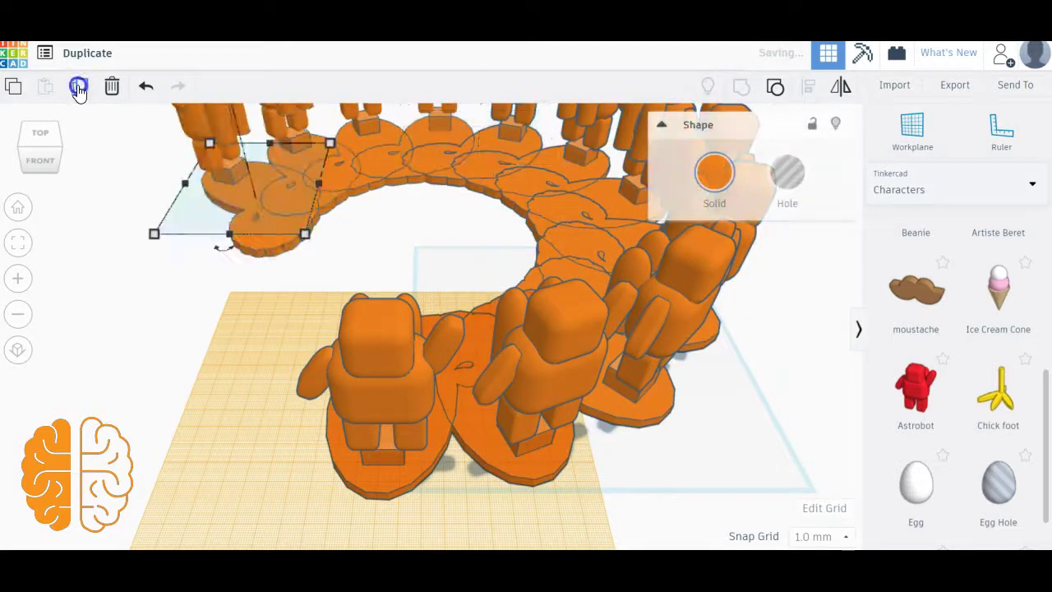
left_click(78, 87)
left_click(79, 87)
Step: Examine the whole ring of figures from above and from the front
scroll(395, 242, "down", 6)
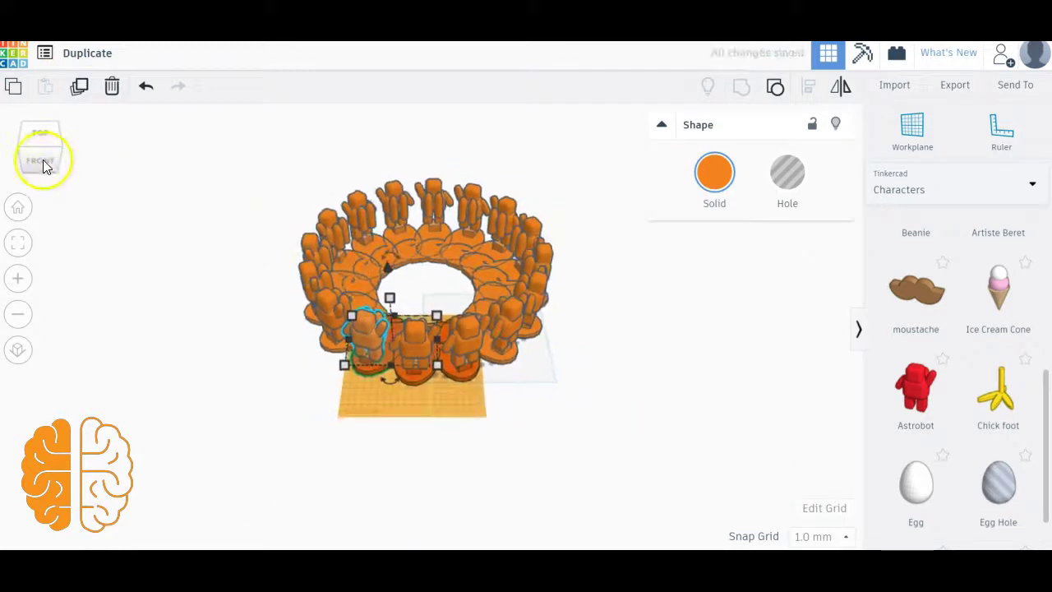
left_click(41, 159)
left_click_drag(74, 154, 40, 169)
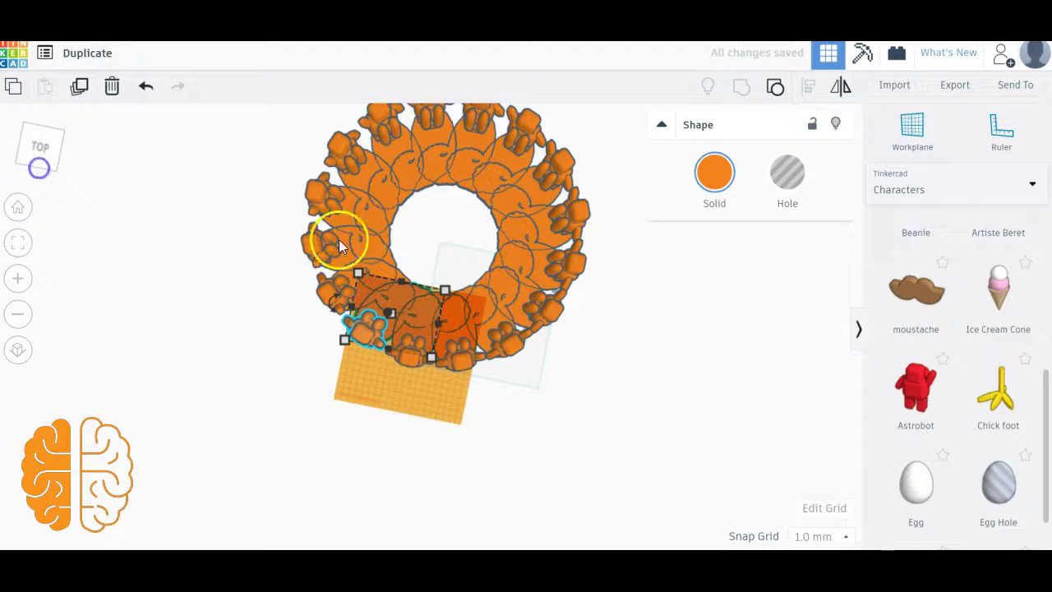
scroll(398, 253, "up", 6)
scroll(398, 252, "down", 5)
left_click(29, 141)
mouse_move(36, 170)
left_mouse_down()
mouse_move(40, 143)
mouse_move(68, 149)
mouse_move(46, 153)
left_mouse_up()
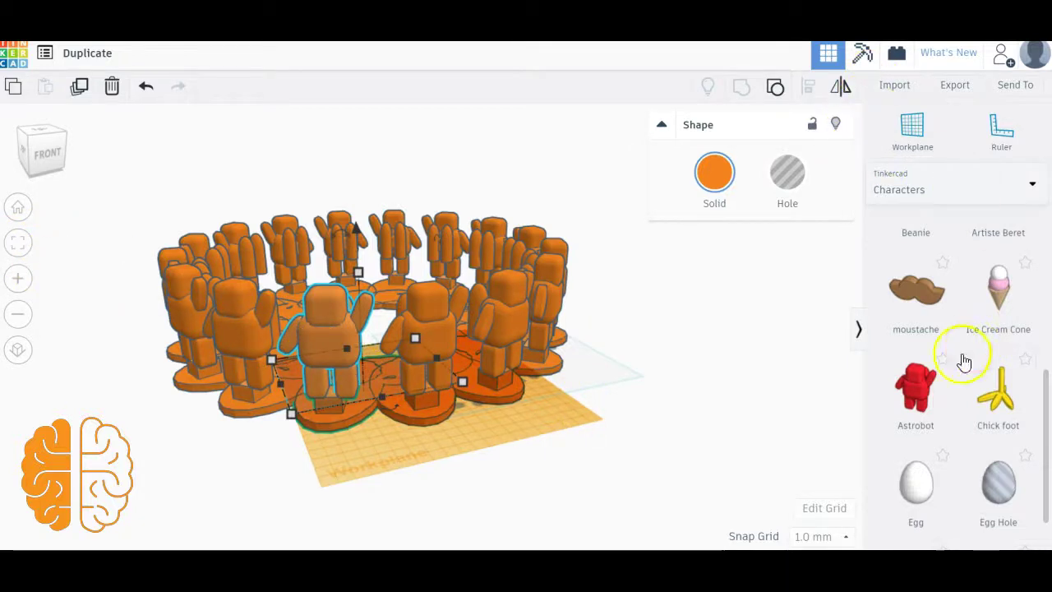
Step: Switch the shape library to Basic Shapes and delete all shapes in the design
left_click(911, 184)
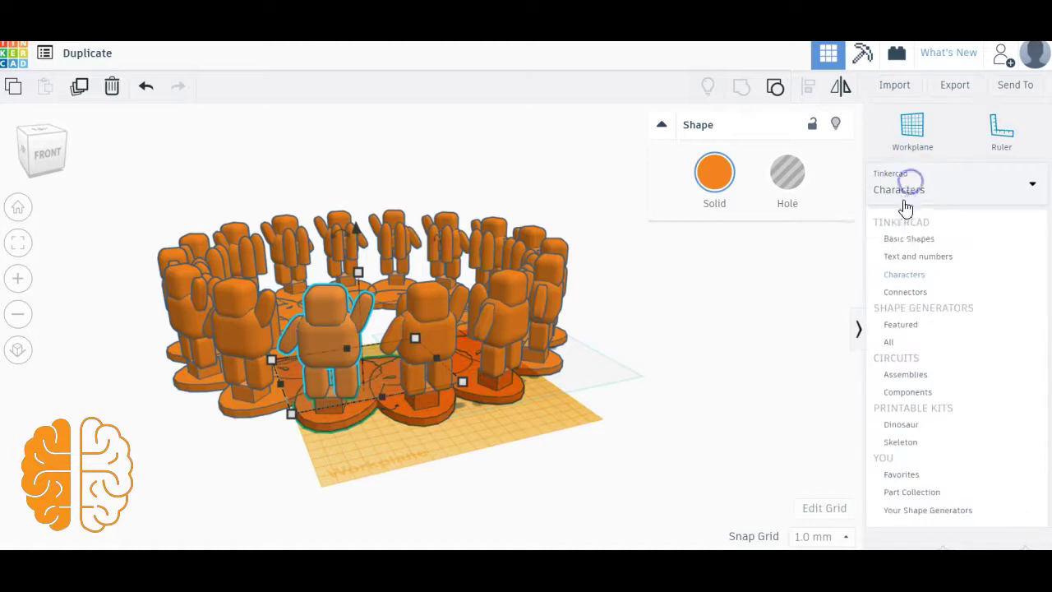
left_click(898, 240)
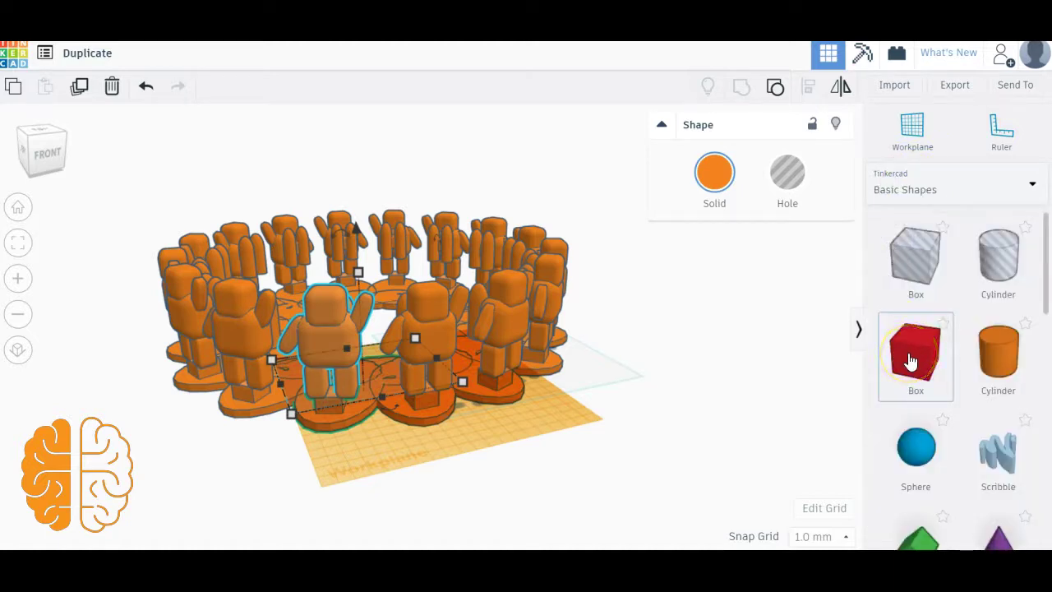
key("ctrl+a")
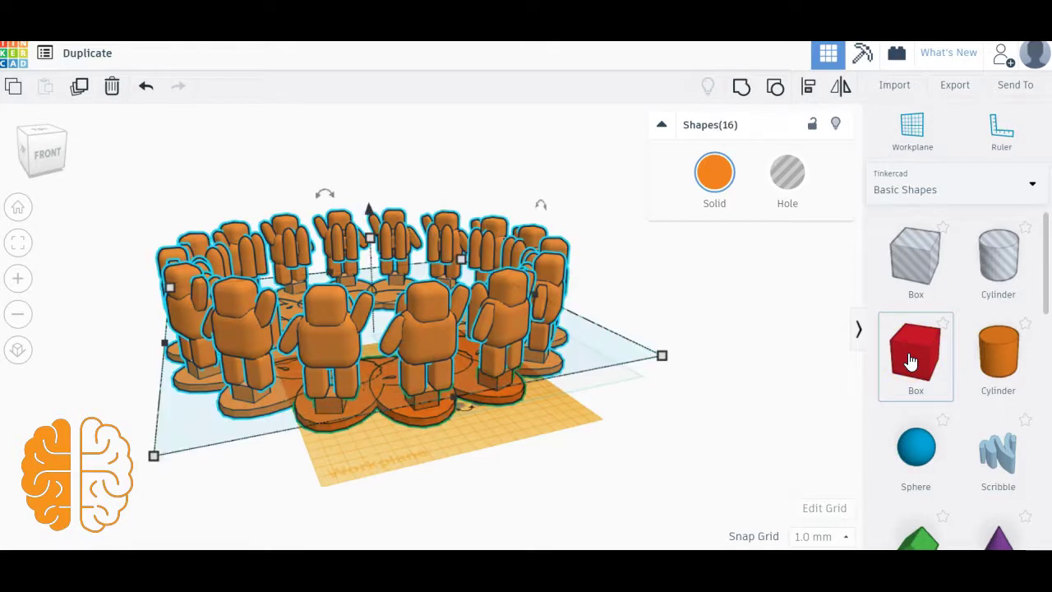
left_click(115, 95)
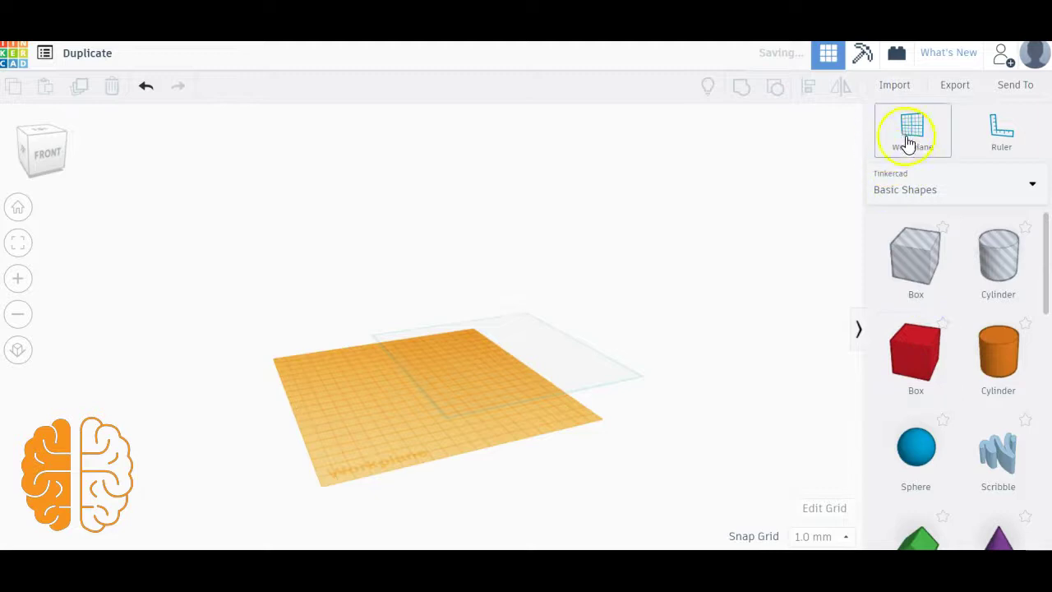
Step: Return to the original workplane, place a red box near its front corner and flatten the box
left_click(566, 390)
left_click(908, 352)
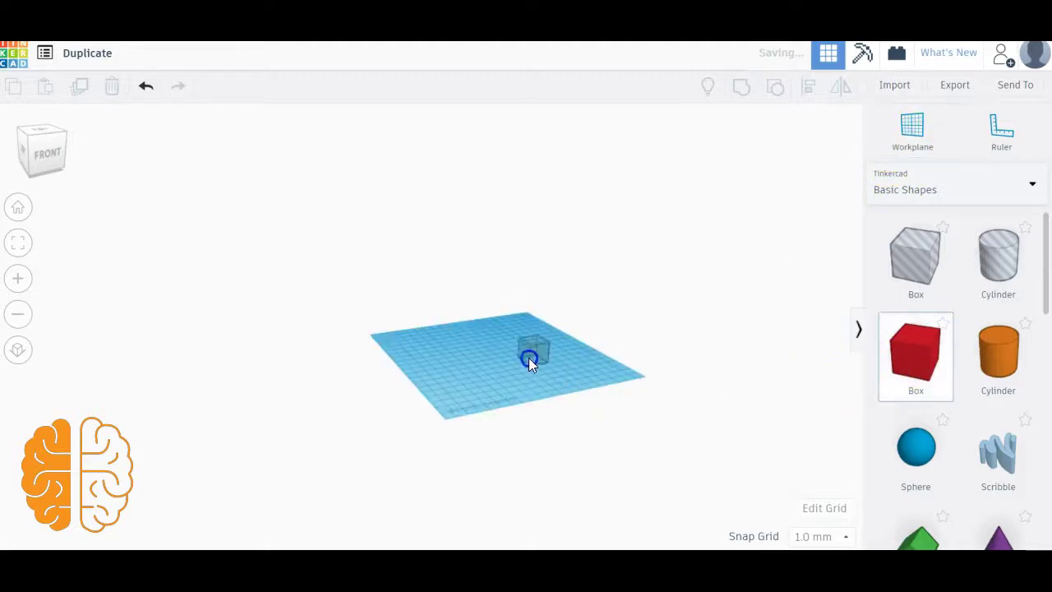
left_click(450, 390)
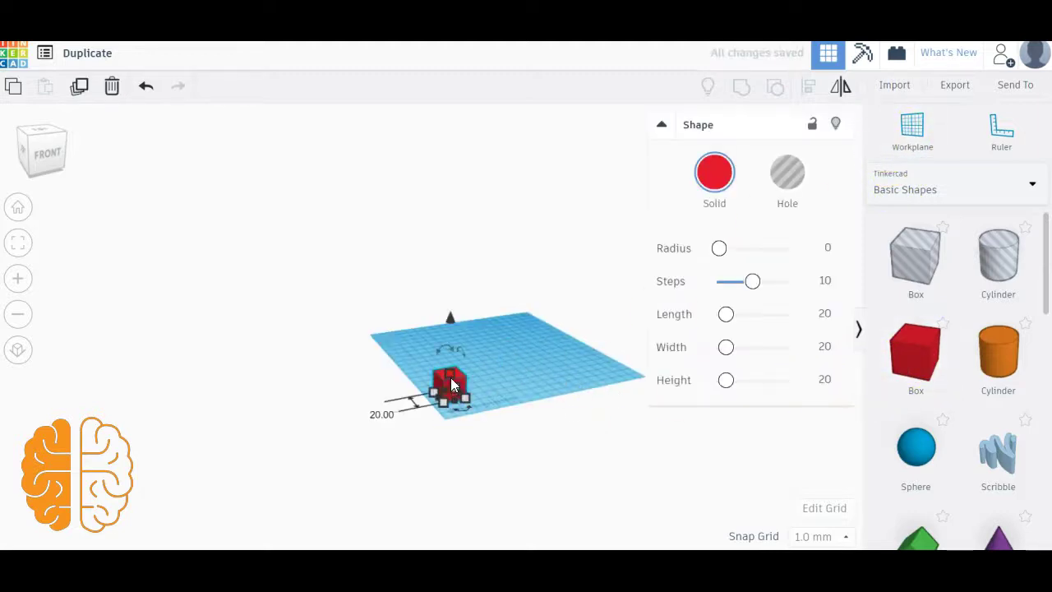
left_click_drag(450, 384, 449, 393)
left_click(17, 244)
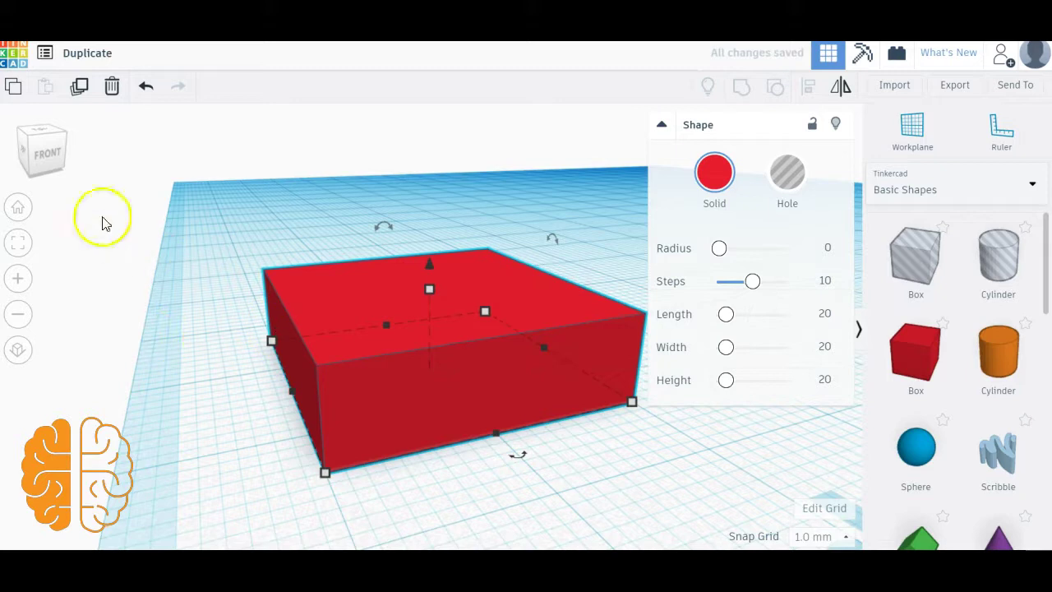
left_click(49, 155)
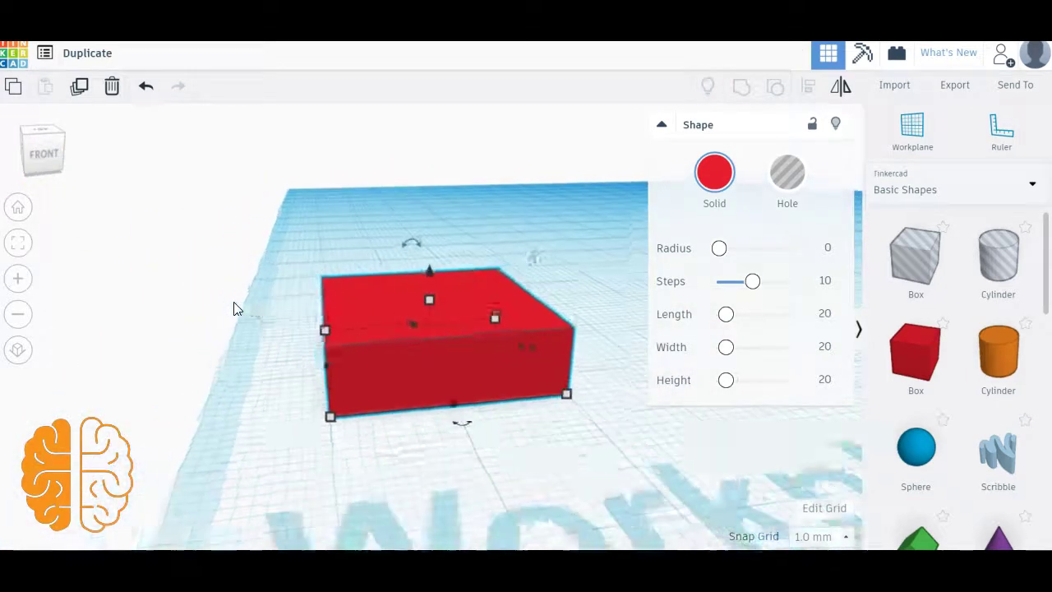
Step: Duplicate the flat box, move the copy 23 mm sideways and tilt it upward by 45°
left_click(81, 93)
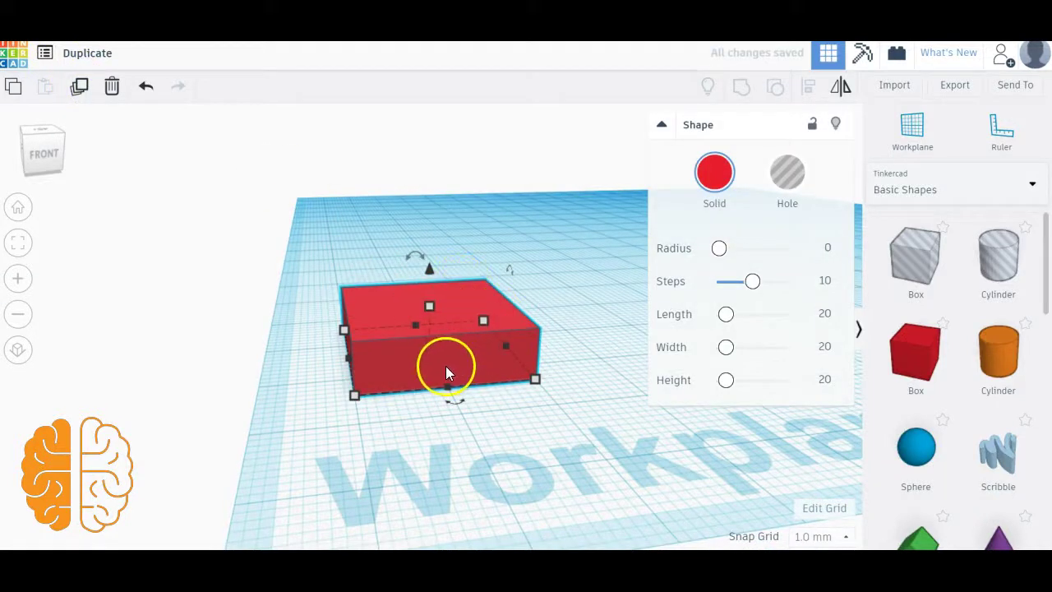
left_click_drag(445, 367, 643, 351)
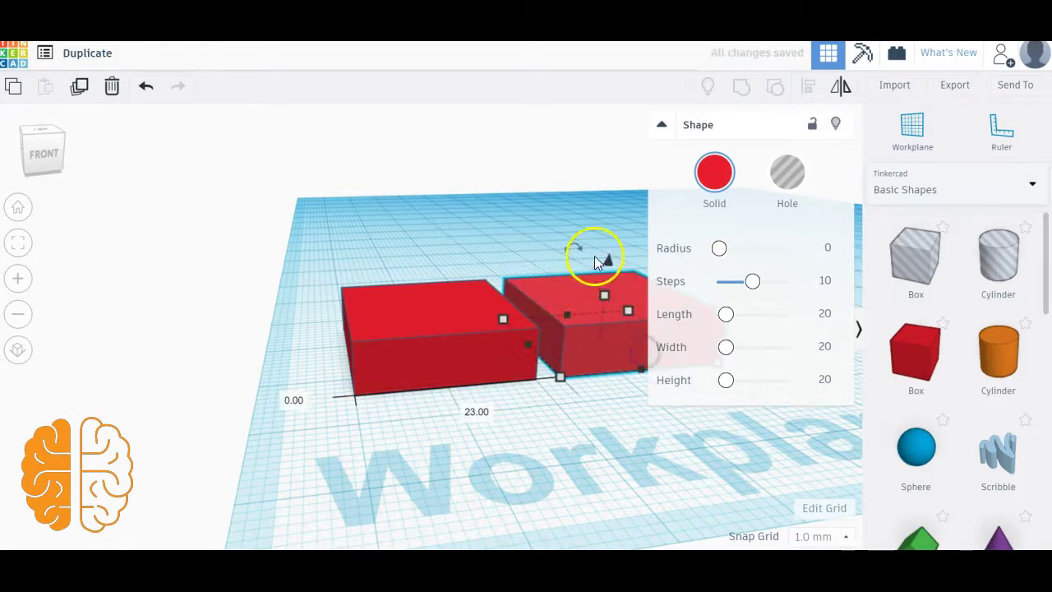
left_click_drag(608, 263, 549, 225)
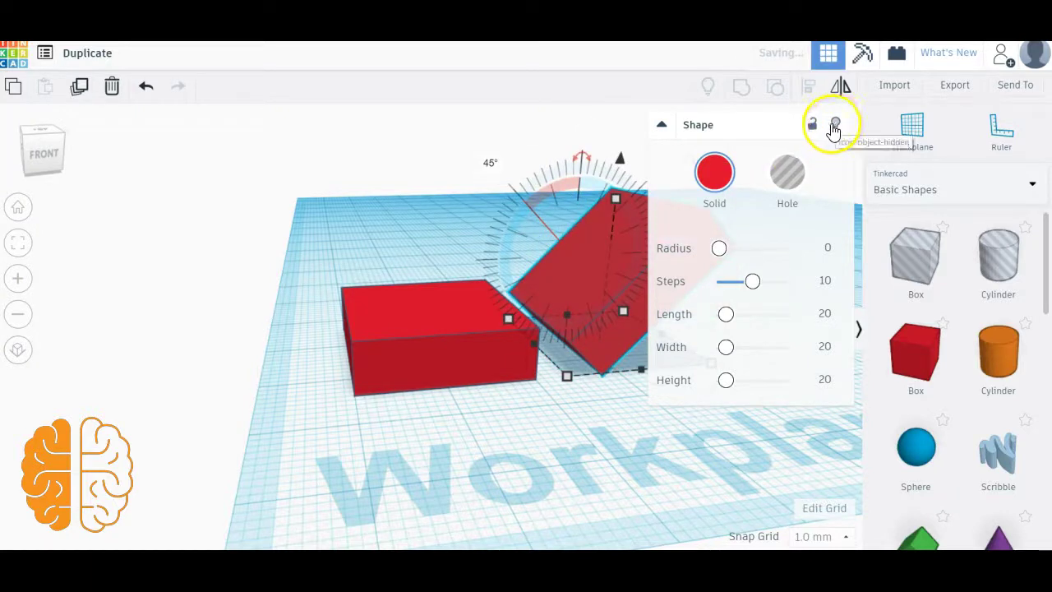
left_click(663, 126)
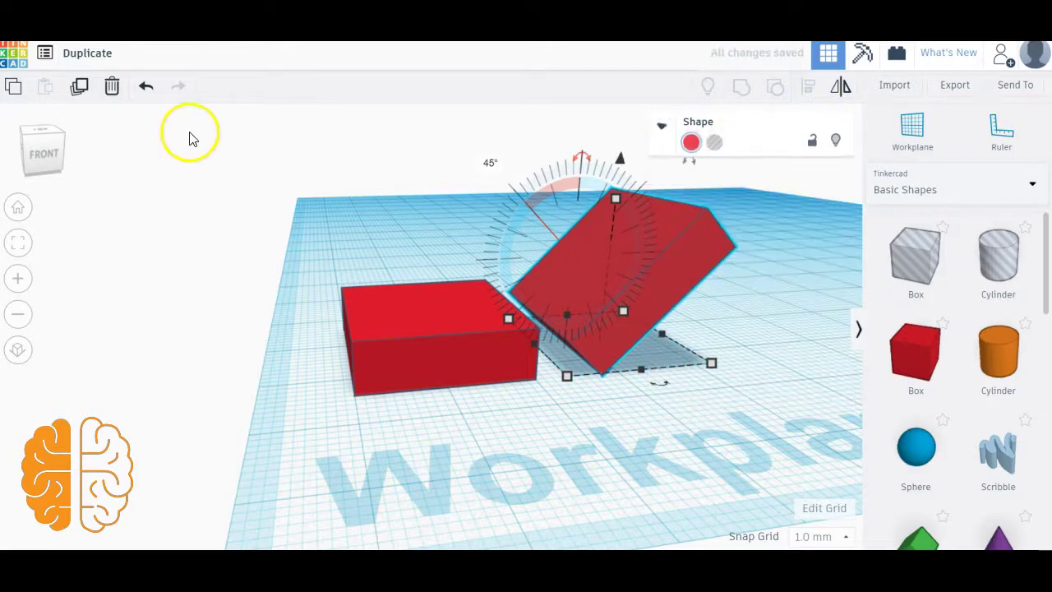
left_click(49, 152)
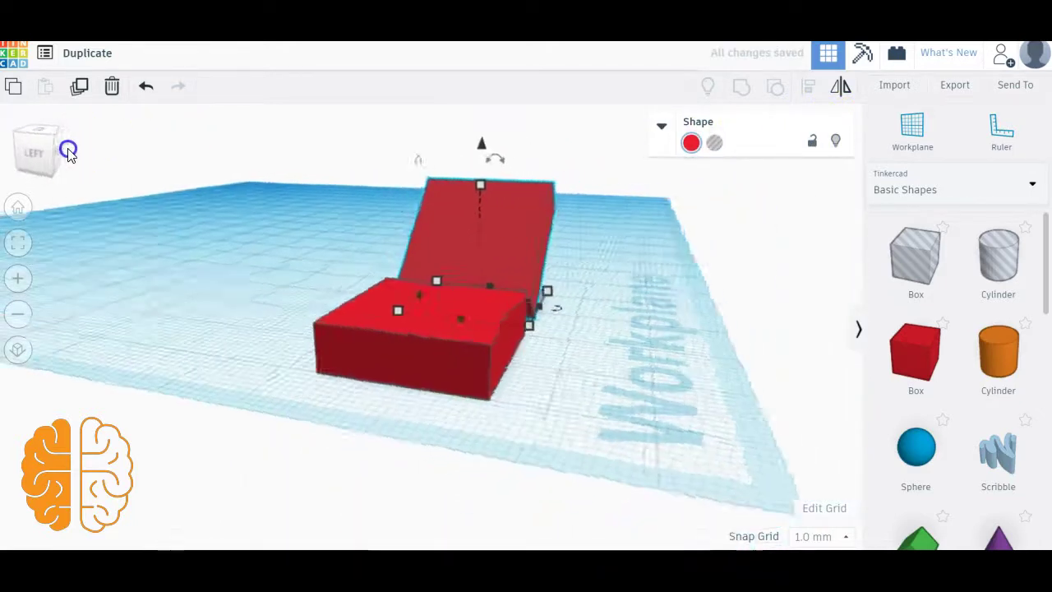
left_click(45, 151)
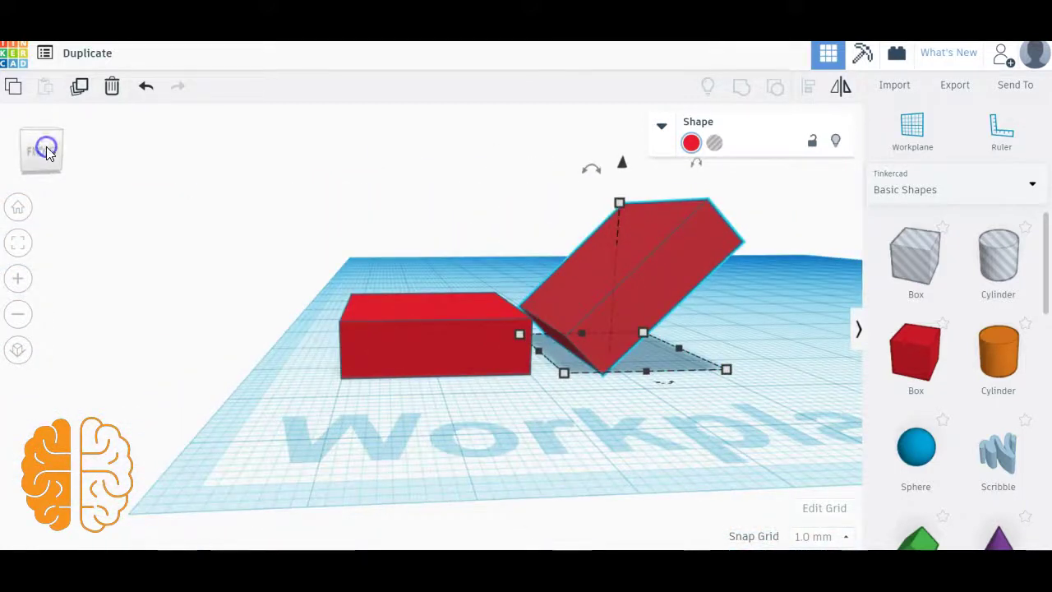
Step: Repeat the duplication of the tilted box until the copies form a vertical ring
left_click(82, 93)
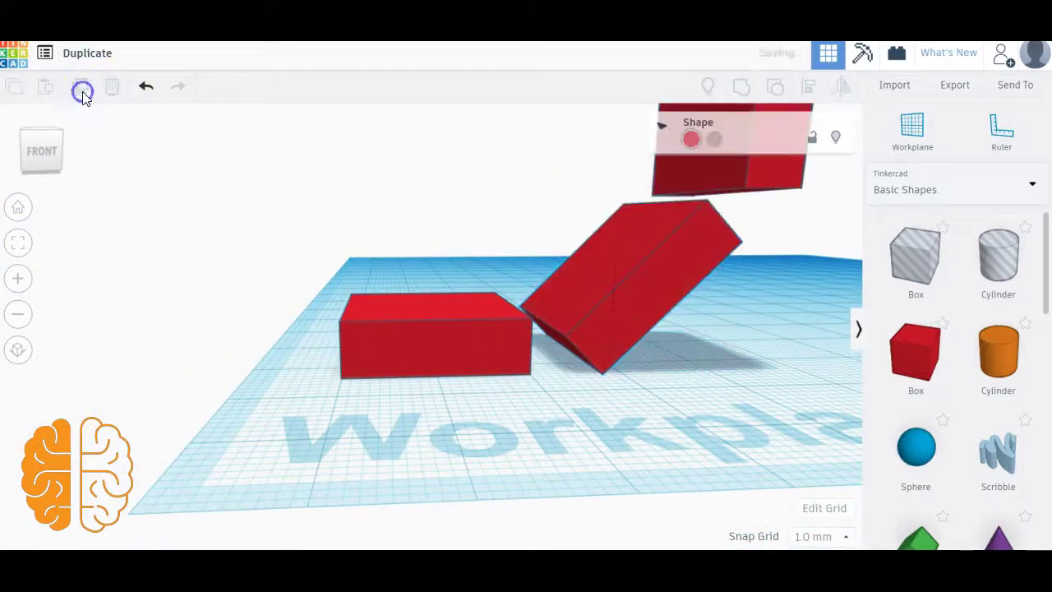
scroll(310, 255, "up", 2)
scroll(310, 255, "down", 4)
scroll(312, 260, "down", 2)
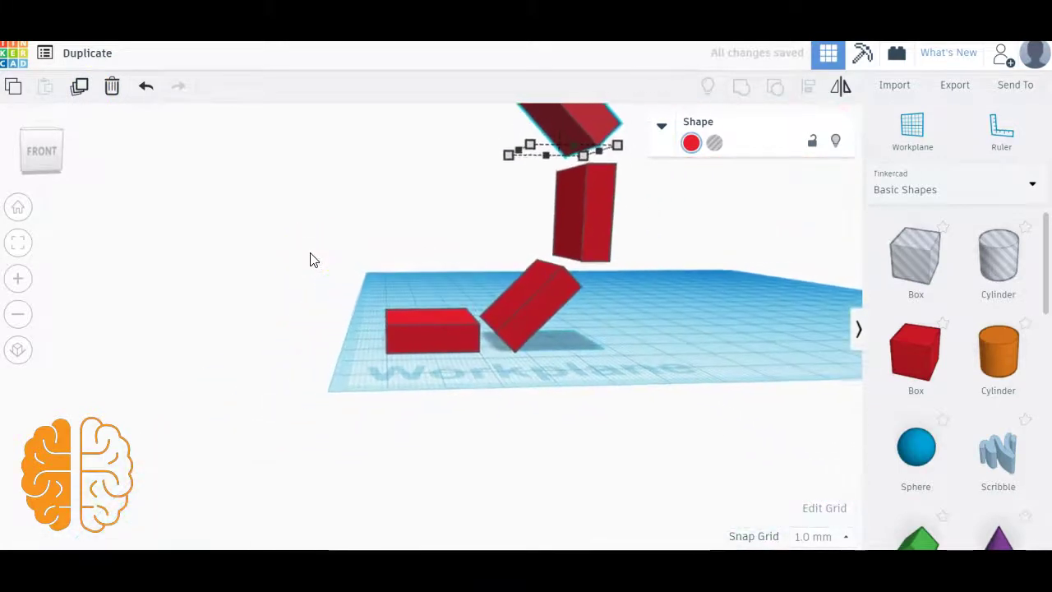
left_click(230, 212)
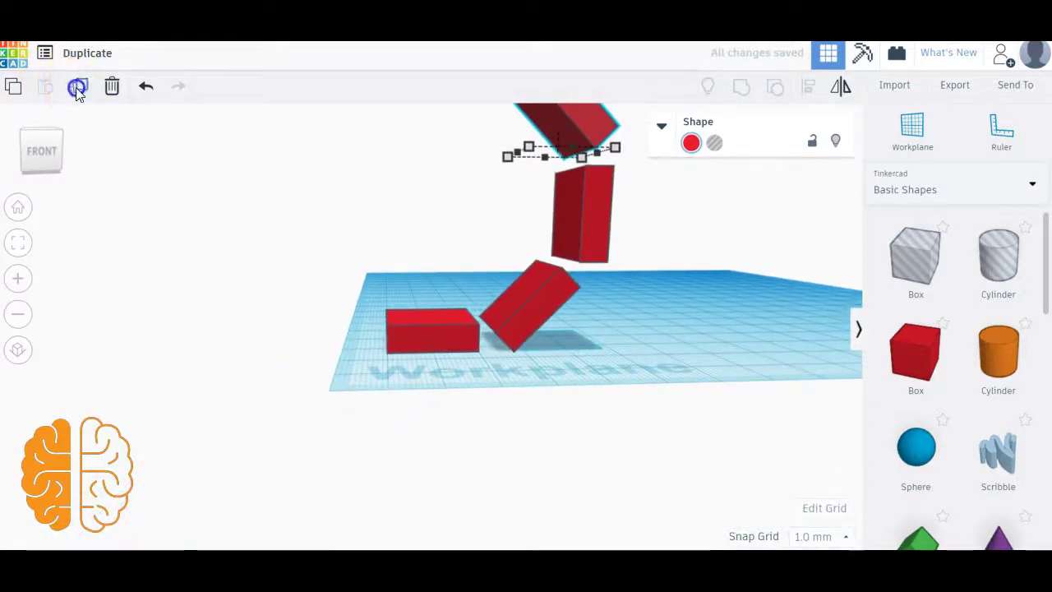
left_click(77, 89)
left_click(77, 89)
left_click(77, 88)
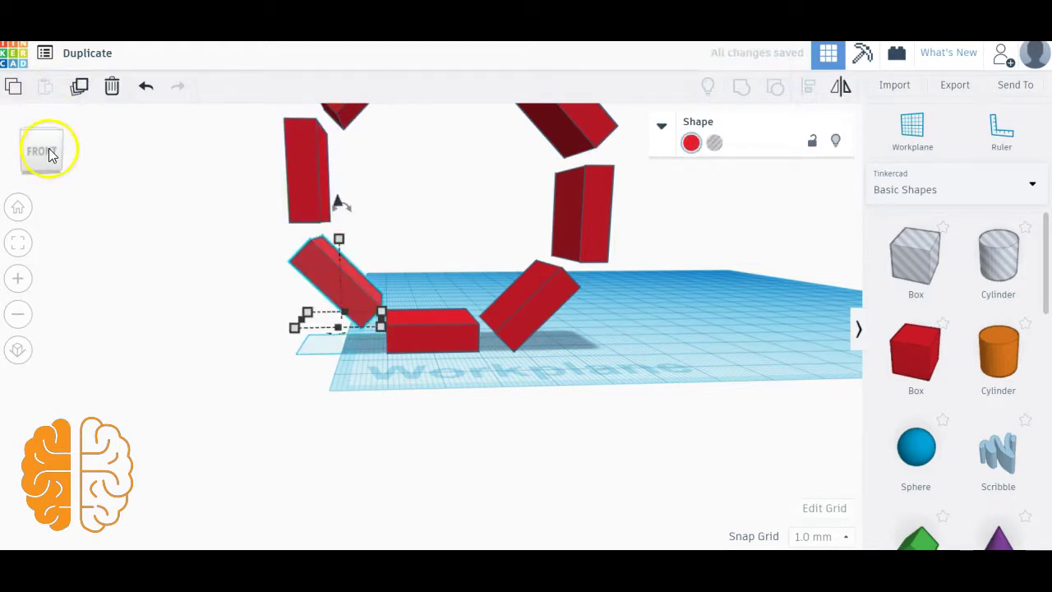
mouse_move(49, 155)
left_mouse_down()
mouse_move(101, 153)
mouse_move(41, 146)
mouse_move(47, 157)
left_mouse_up()
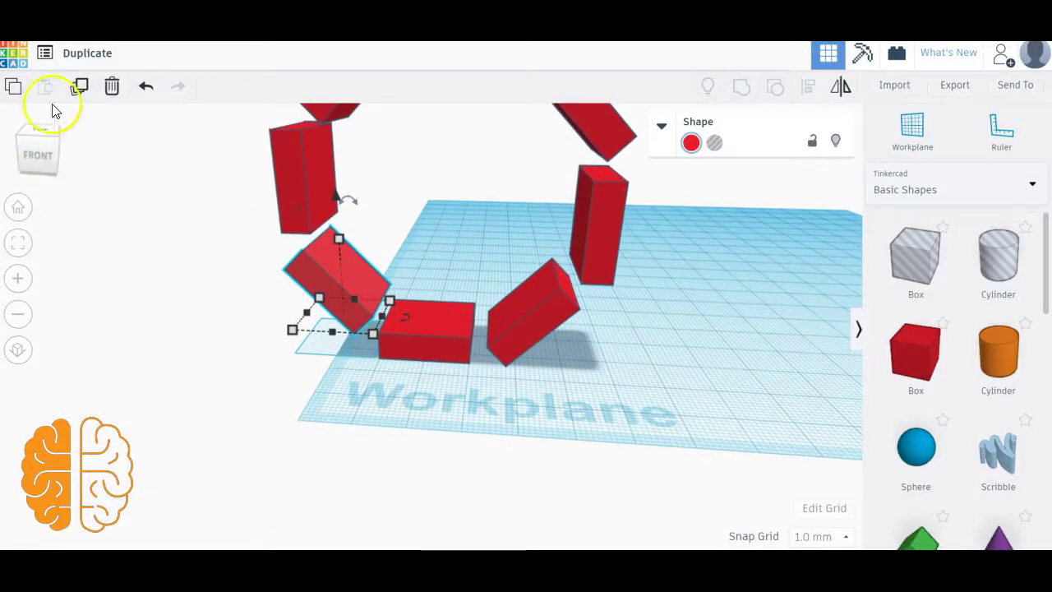
Step: Undo the duplicated and tilted boxes until only the original flat box remains
left_click(148, 87)
left_click(147, 88)
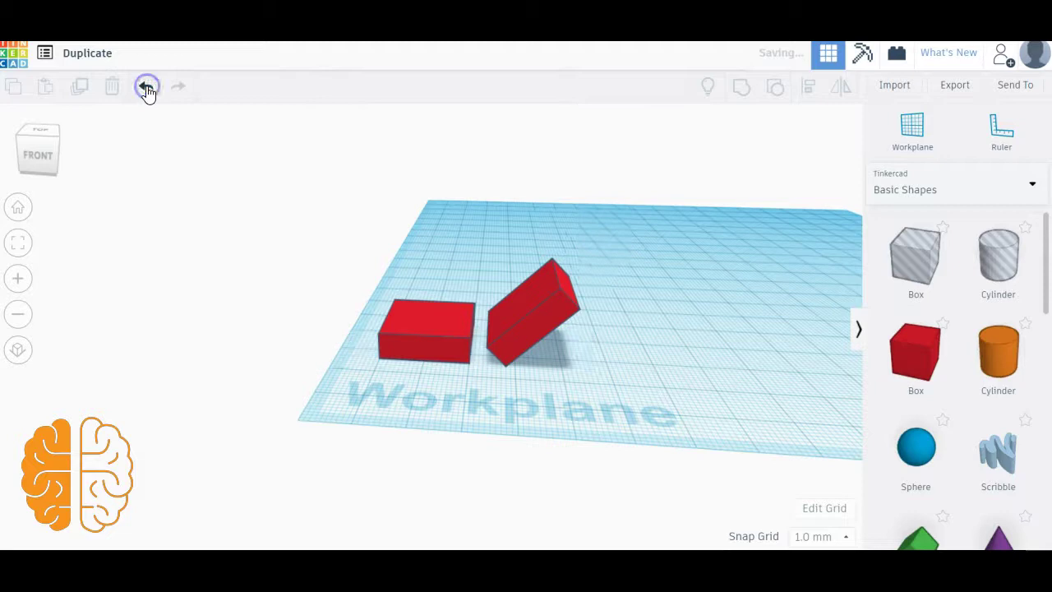
left_click(147, 87)
left_click(147, 87)
left_click(147, 87)
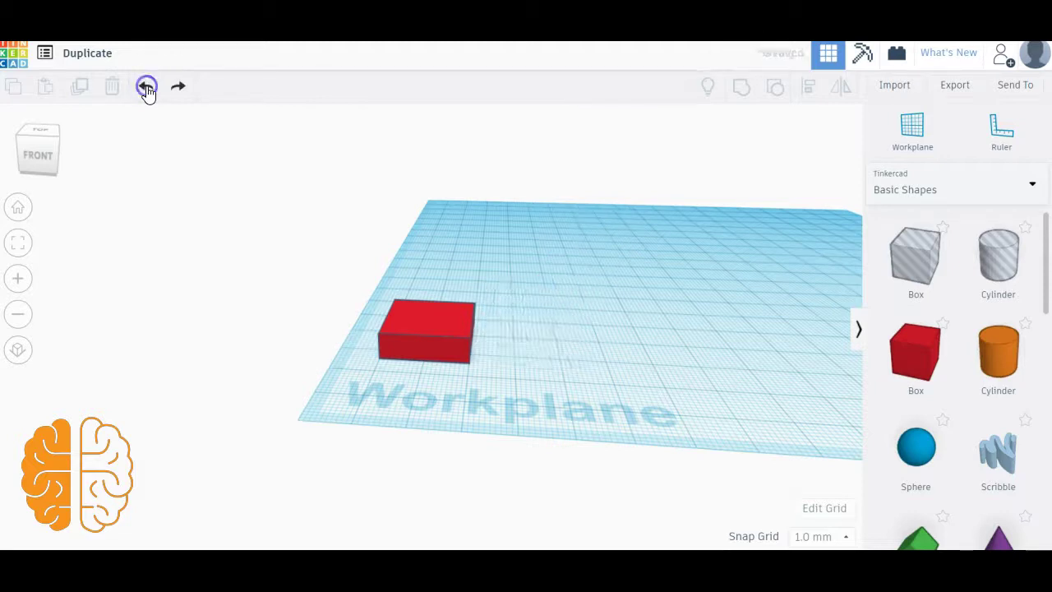
Step: Duplicate the flat box sideways with an upward tilt and repeat the duplication until the copies close a vertical ring
left_click_drag(426, 327, 499, 326, "alt")
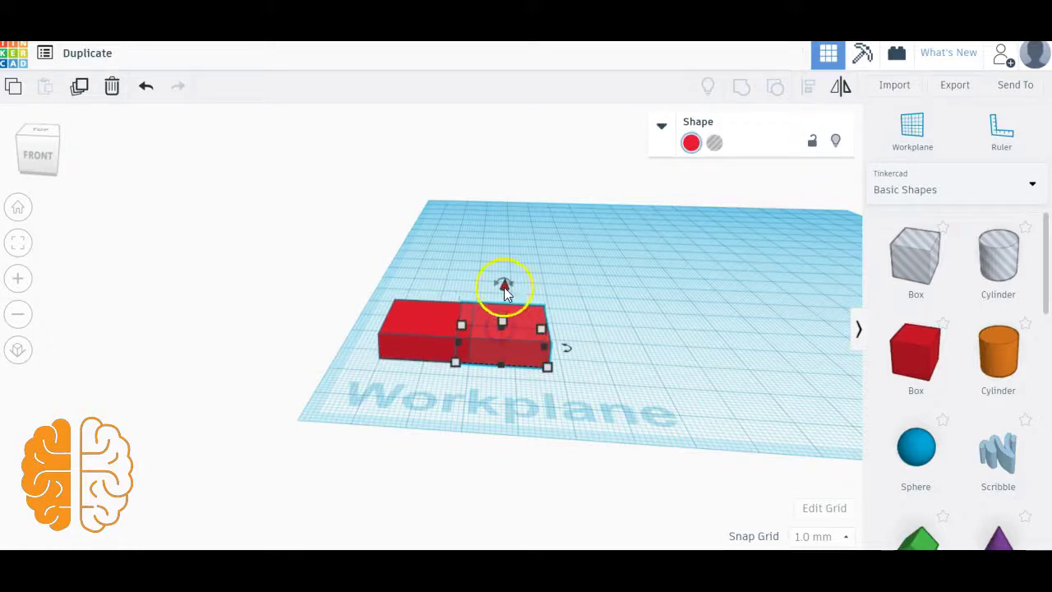
left_click_drag(507, 283, 506, 262)
left_click(79, 83)
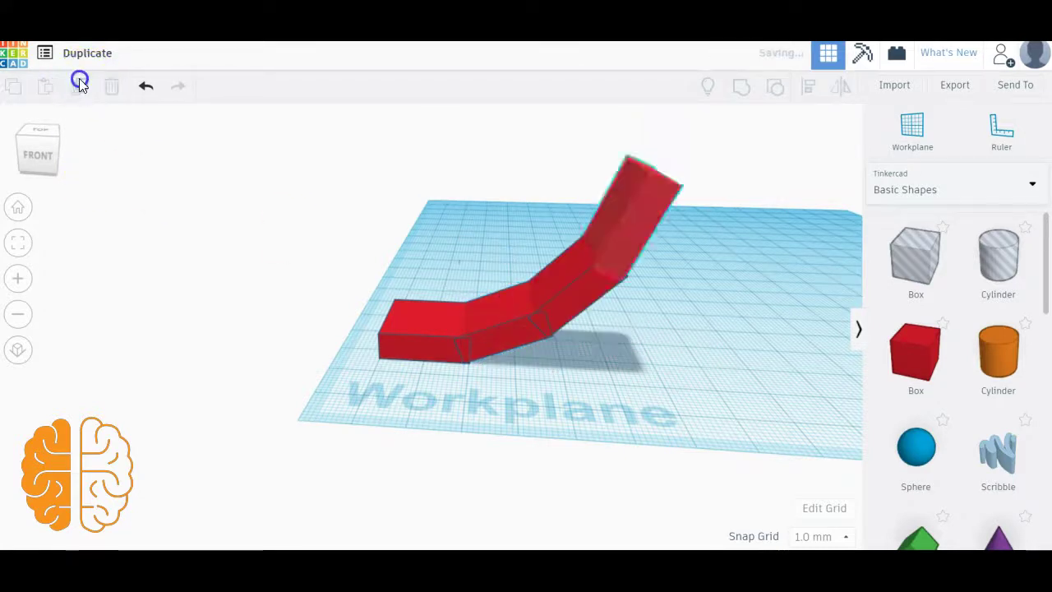
left_click(79, 83)
left_click(79, 83)
left_click(79, 83)
left_click(79, 83)
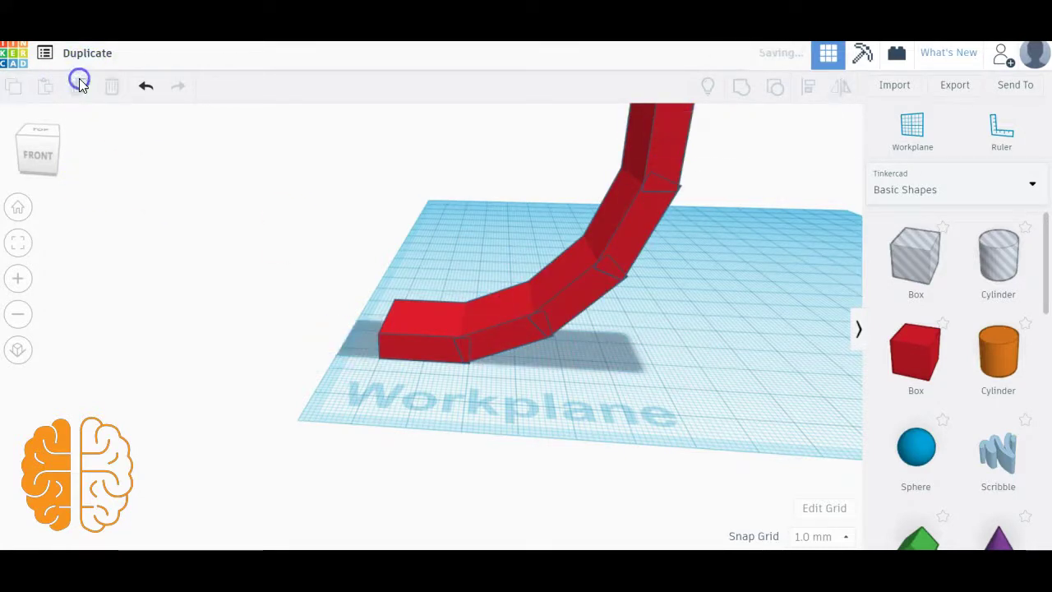
left_click(79, 83)
left_click(79, 83)
left_click(79, 83)
left_click(79, 85)
right_click_drag(422, 153, 599, 176)
scroll(598, 176, "down", 3)
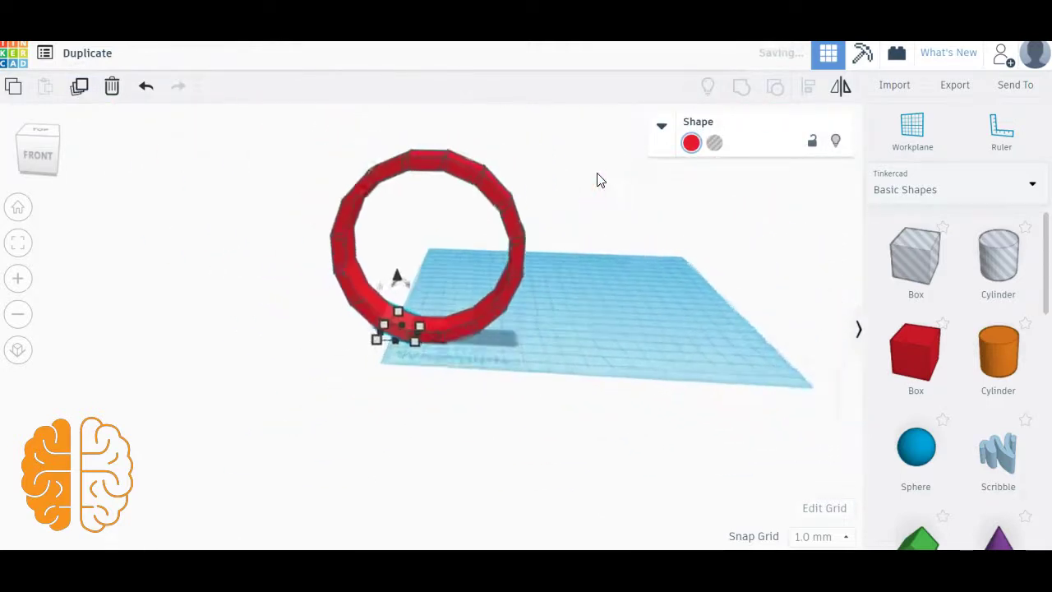
scroll(598, 177, "up", 6)
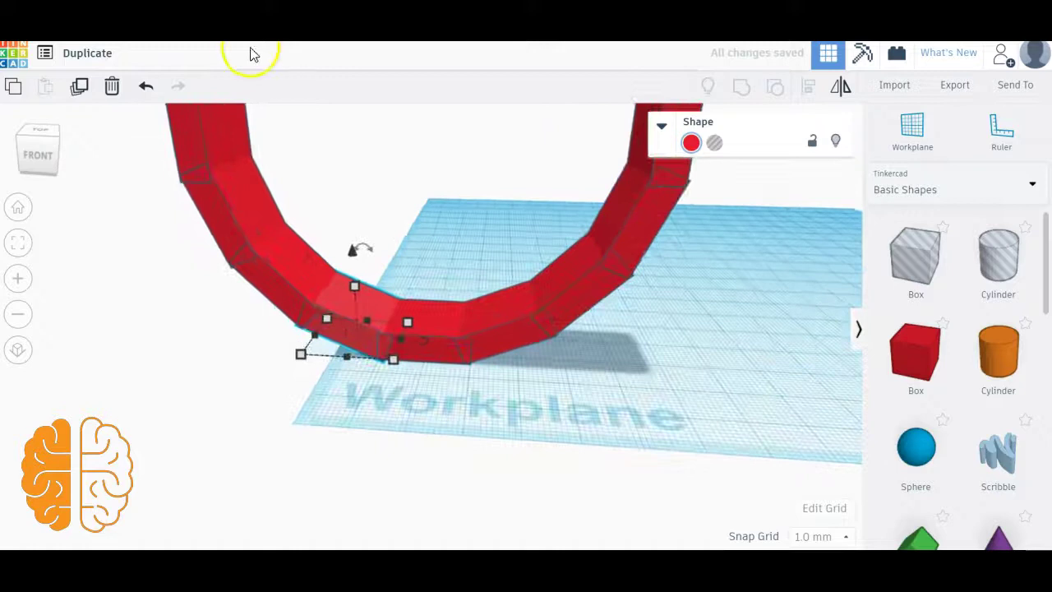
Step: Undo the ring of duplicated boxes until only the original flat box is left
left_click(143, 92)
left_click(143, 92)
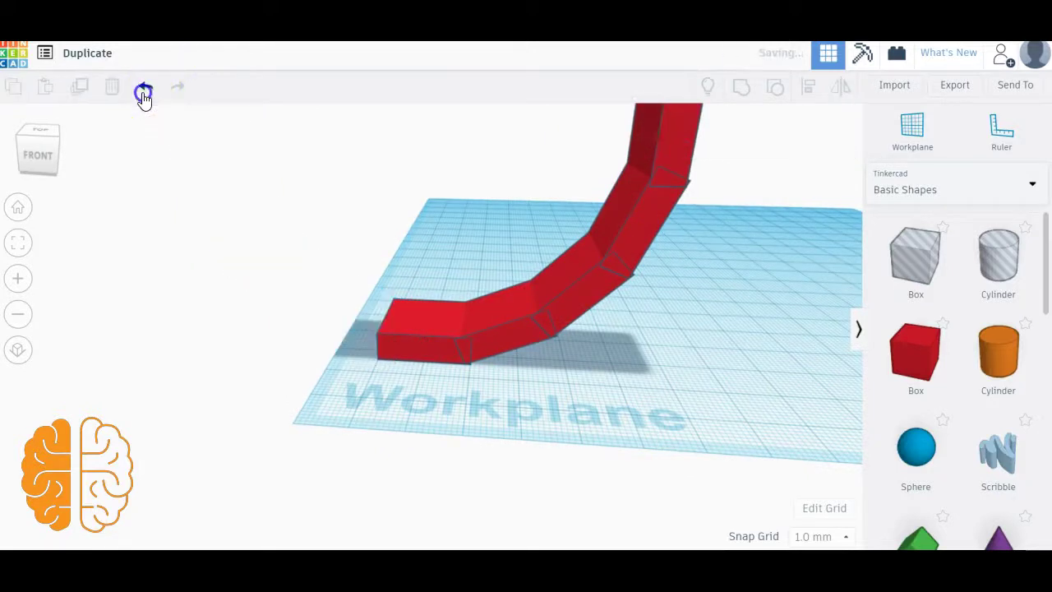
left_click(143, 92)
left_click(143, 92)
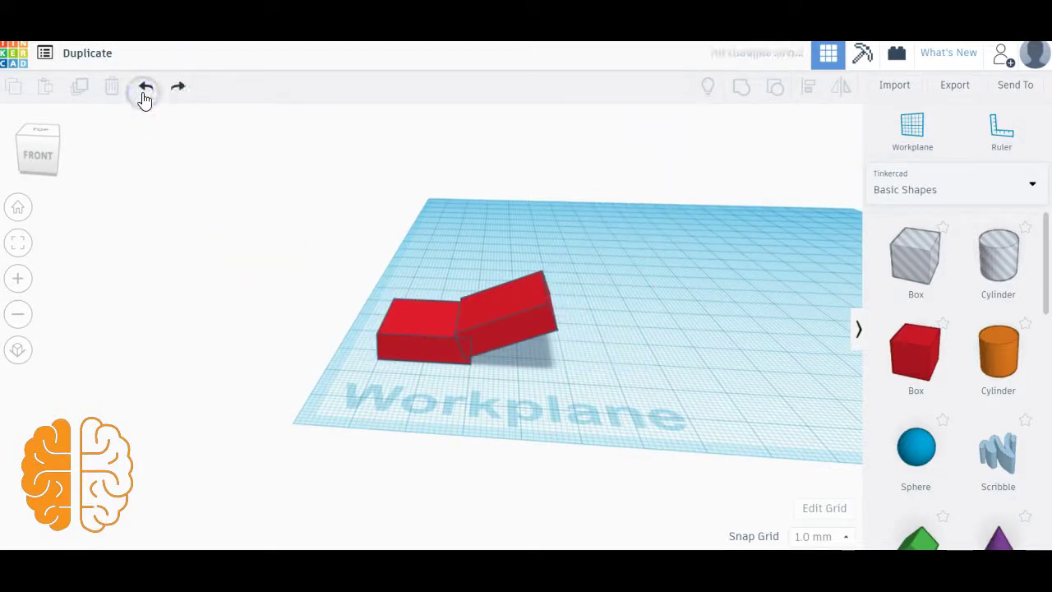
left_click(144, 92)
left_click(144, 92)
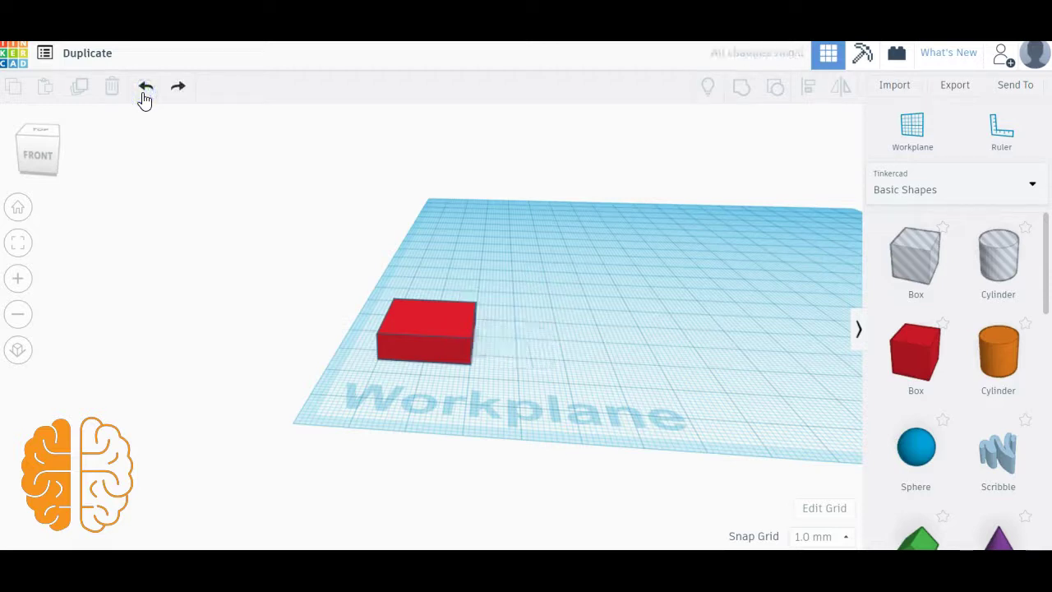
Step: Duplicate the flat box, move the copy 18 mm sideways and 7 mm backward, and tilt it upward
left_click(422, 347)
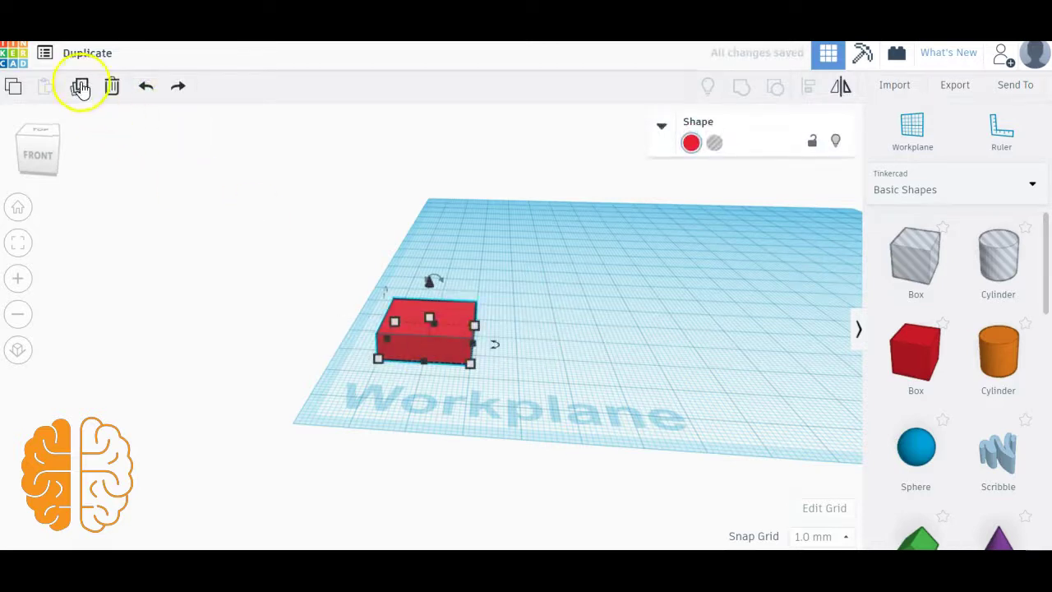
left_click(80, 88)
left_click(411, 341)
left_click_drag(453, 352, 535, 338)
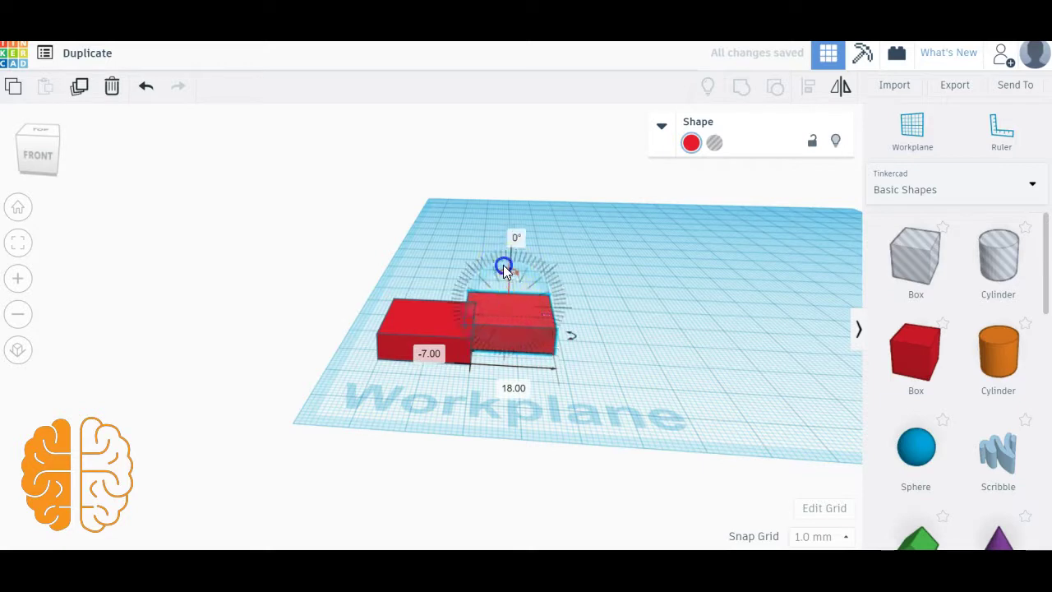
mouse_move(501, 264)
left_mouse_down()
mouse_move(490, 264)
mouse_move(507, 264)
mouse_move(511, 247)
left_mouse_up()
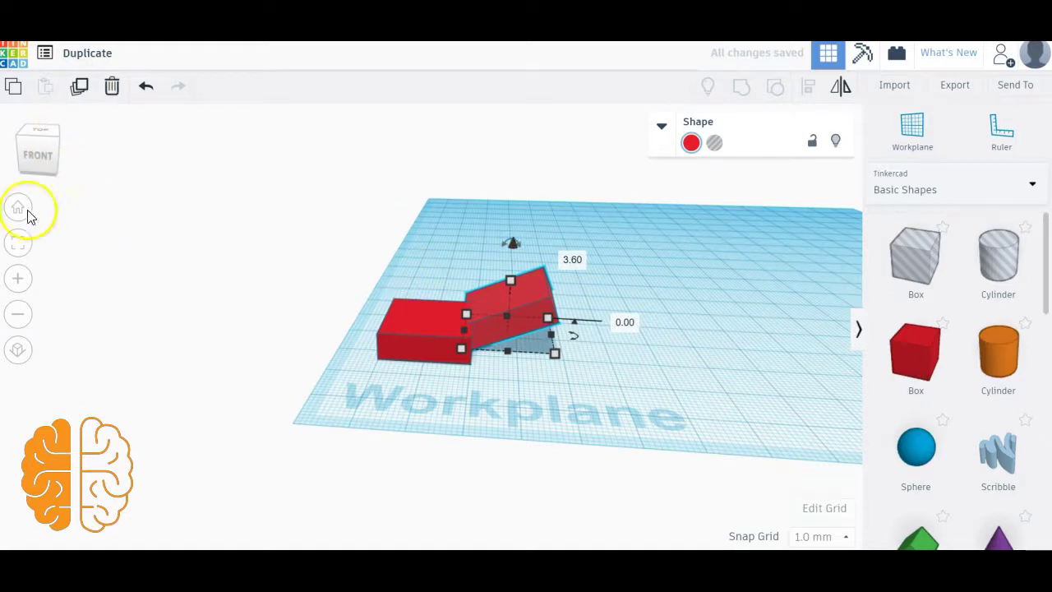
Step: Repeat the duplication of the offset, tilted box until the copies form a coil of about two turns running backward
left_click(35, 169)
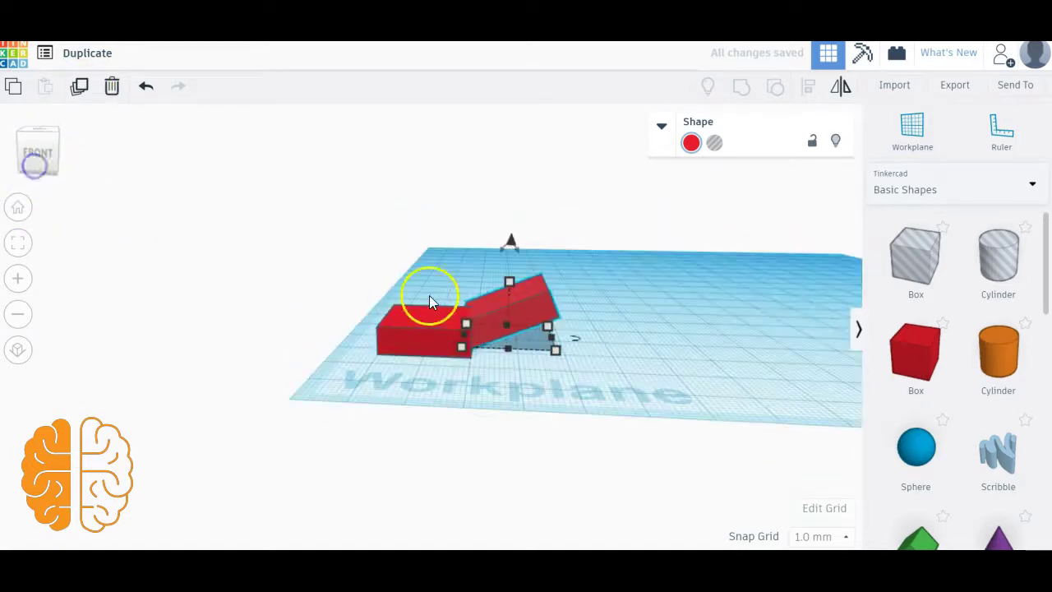
scroll(430, 302, "down", 3)
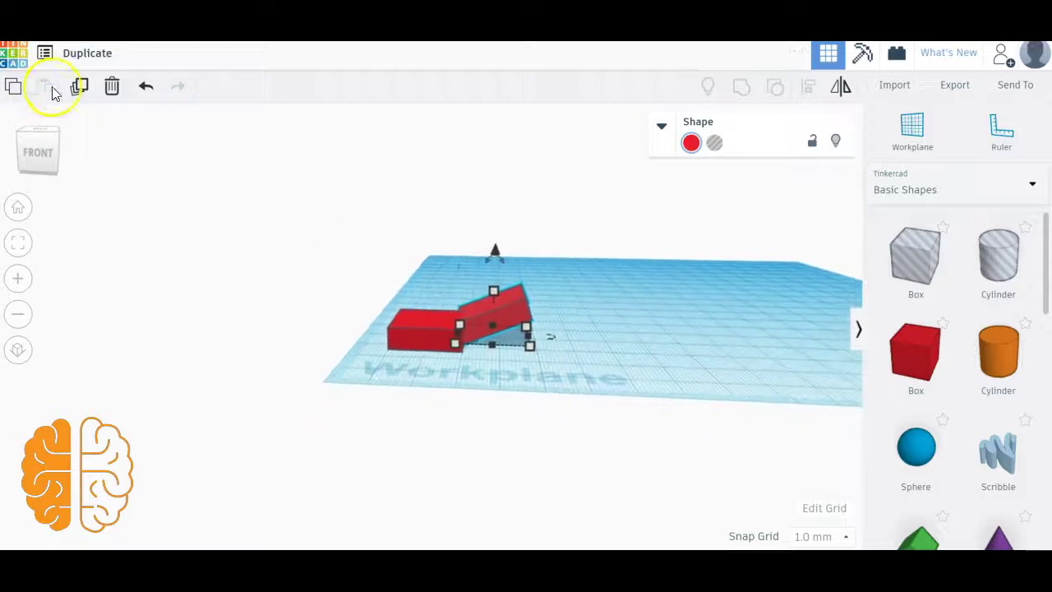
left_click(78, 87)
left_click(78, 87)
left_click(78, 87)
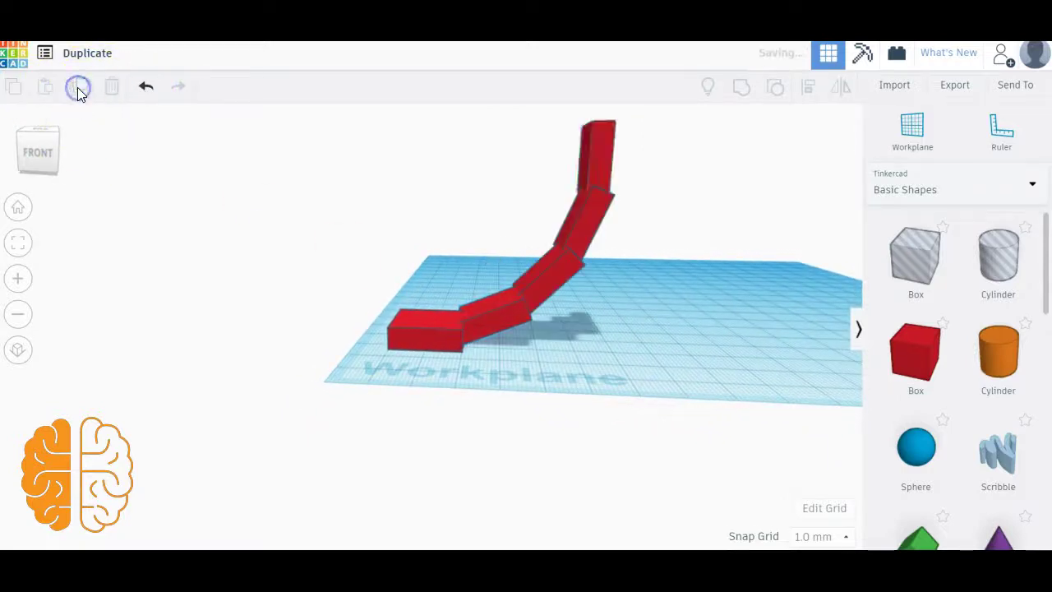
left_click(78, 87)
left_click(78, 87)
left_click(78, 87)
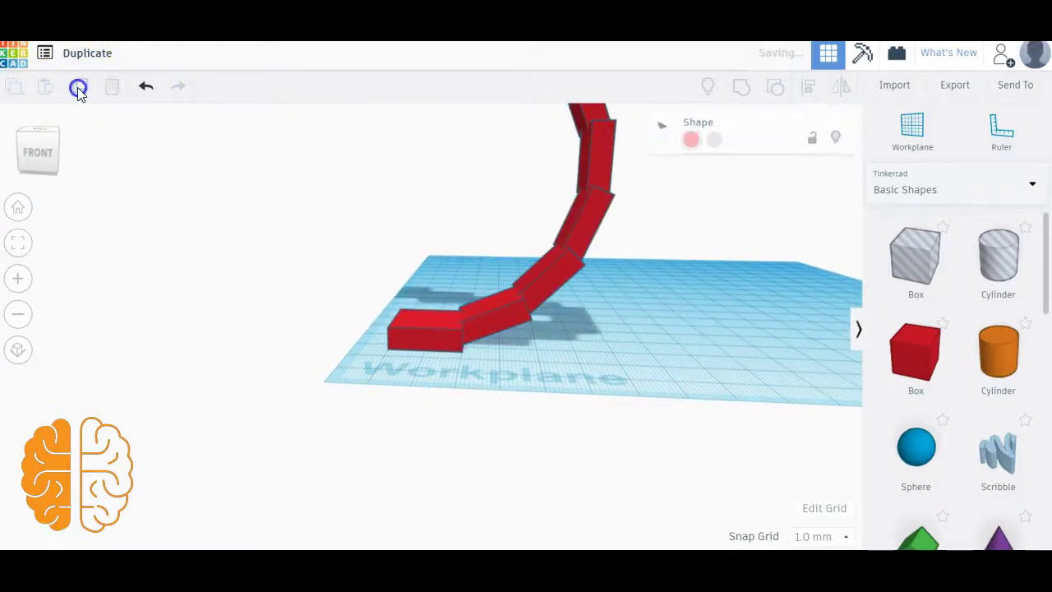
left_click(78, 88)
left_click(78, 88)
left_click(78, 88)
left_click(78, 88)
left_click(78, 88)
left_click(78, 88)
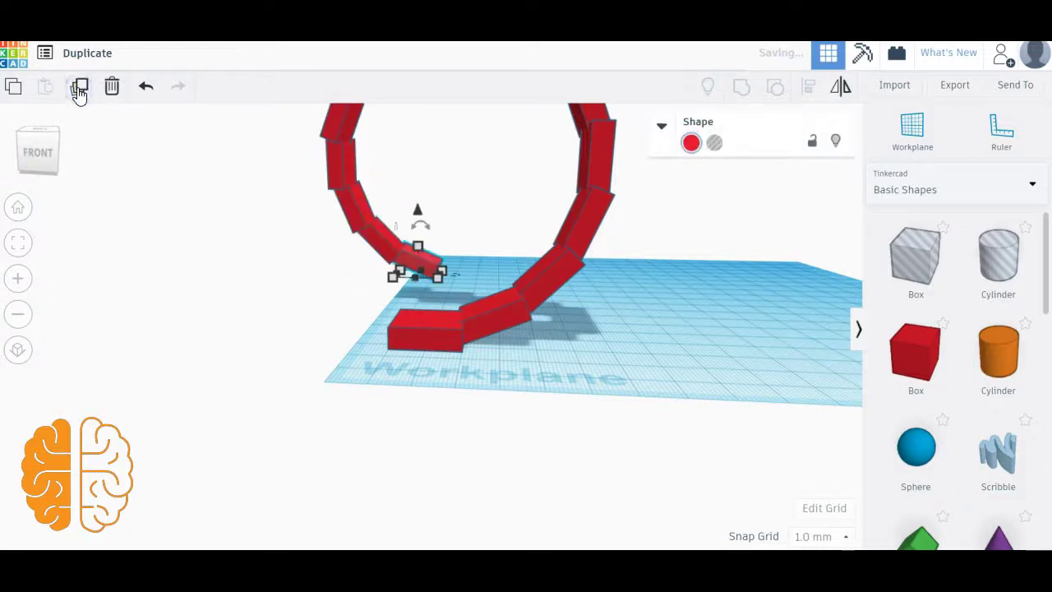
left_click(78, 88)
left_click(78, 88)
left_click(78, 88)
left_click(78, 88)
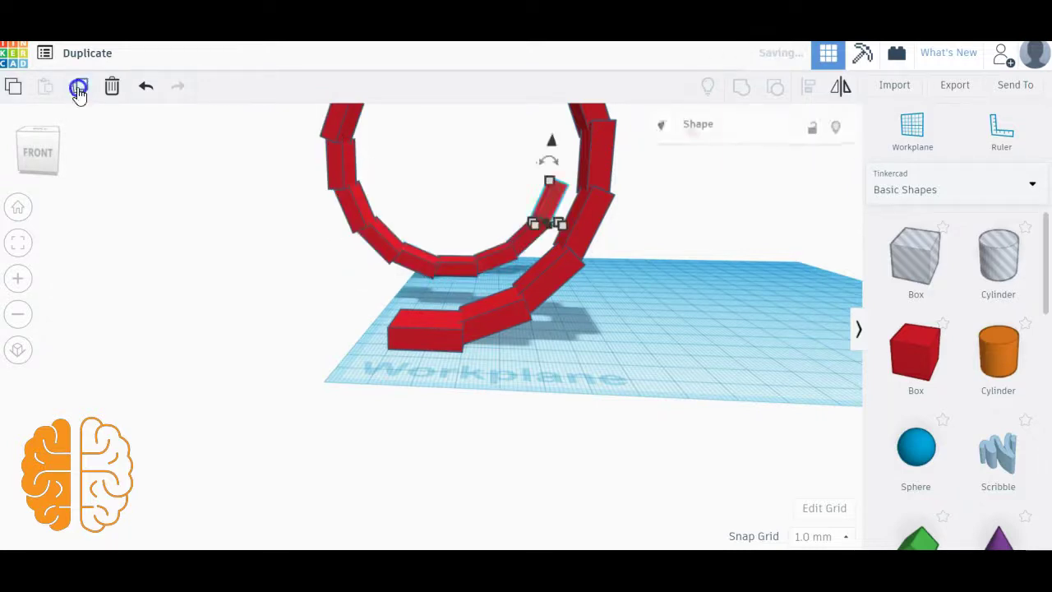
left_click(78, 88)
left_click(78, 88)
left_click(78, 88)
left_click(78, 88)
left_click(78, 88)
left_click(78, 88)
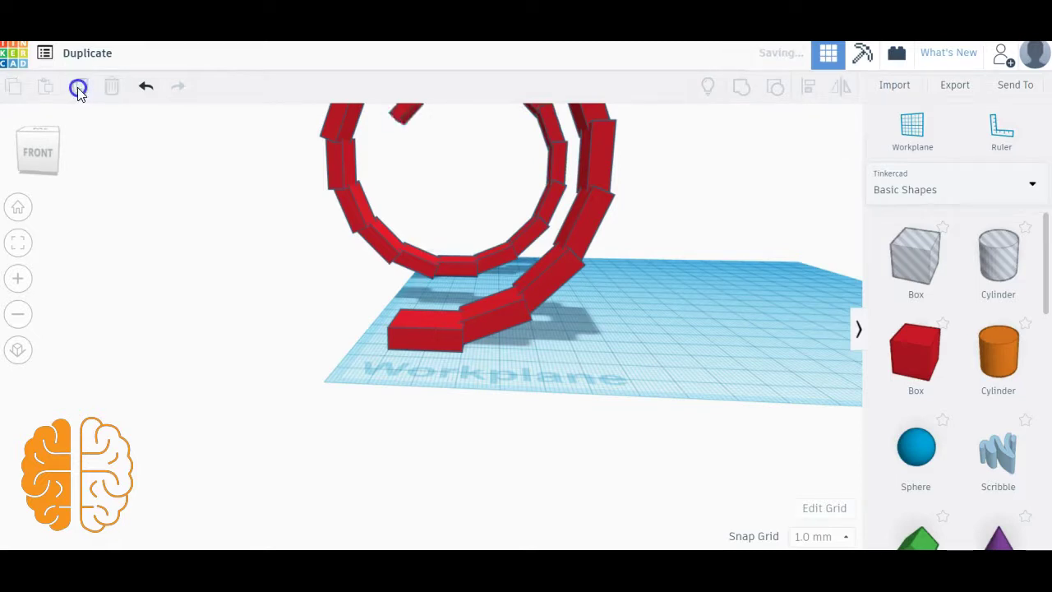
left_click(78, 88)
left_click(78, 88)
left_click(78, 88)
left_click(78, 88)
left_click(78, 88)
left_click(78, 88)
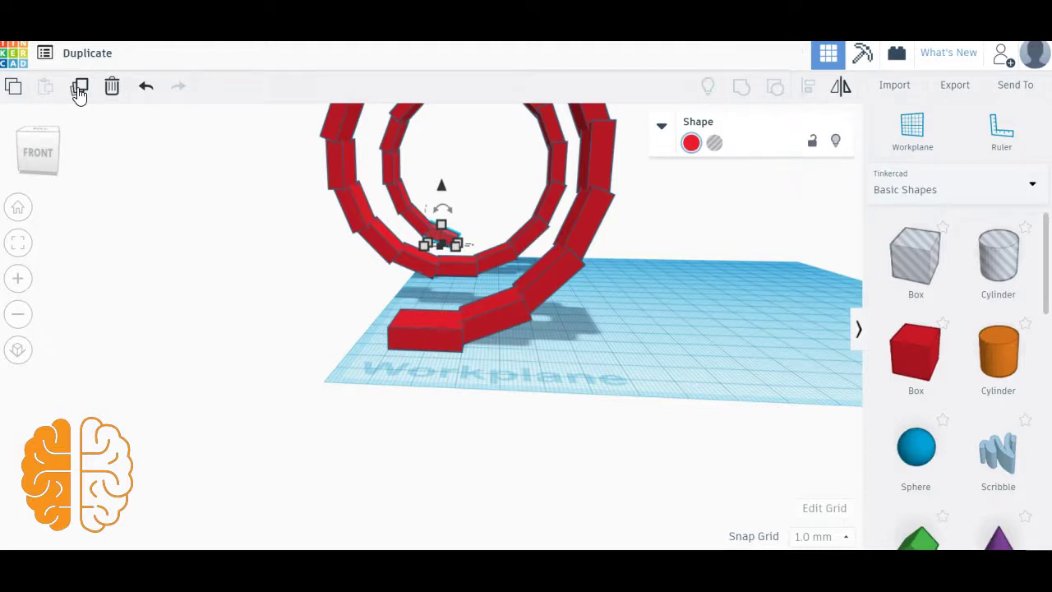
Step: Delete all the boxes, then place a new red box and stretch it into a flat bar 145 mm long
key("ctrl+a")
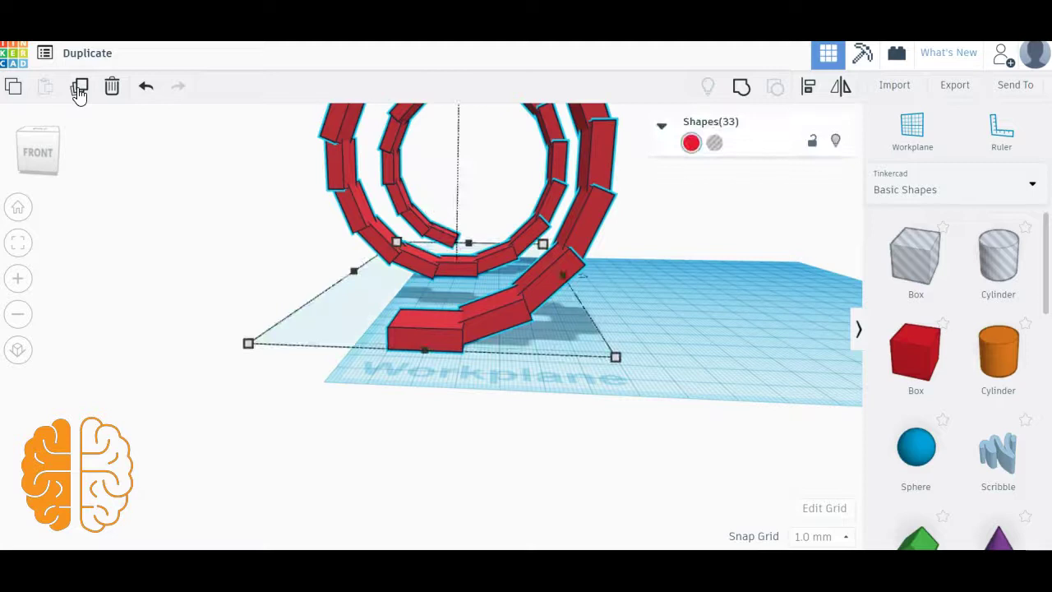
key("Delete")
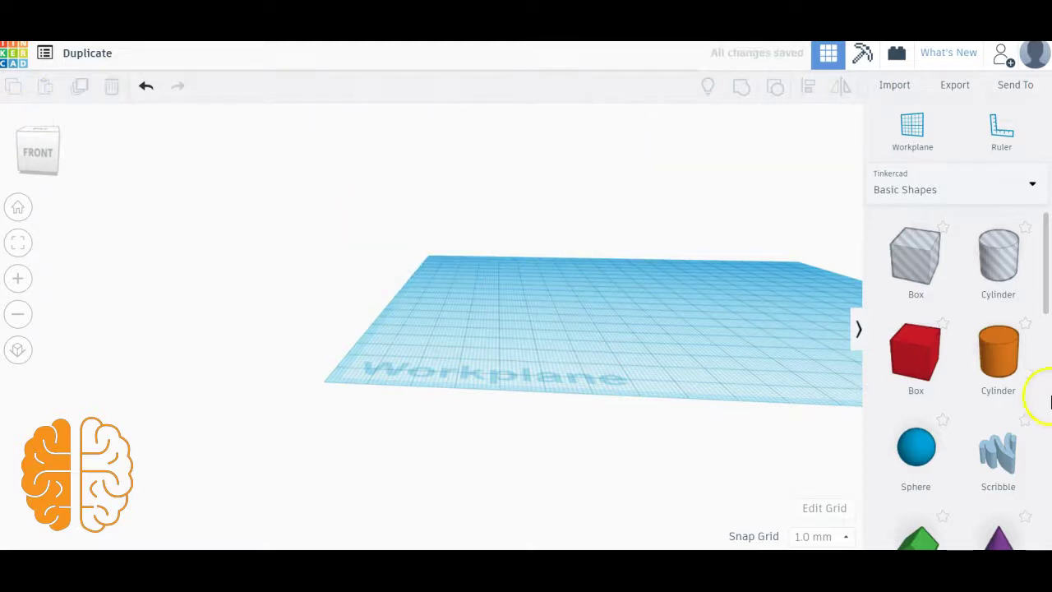
left_click_drag(925, 362, 626, 300)
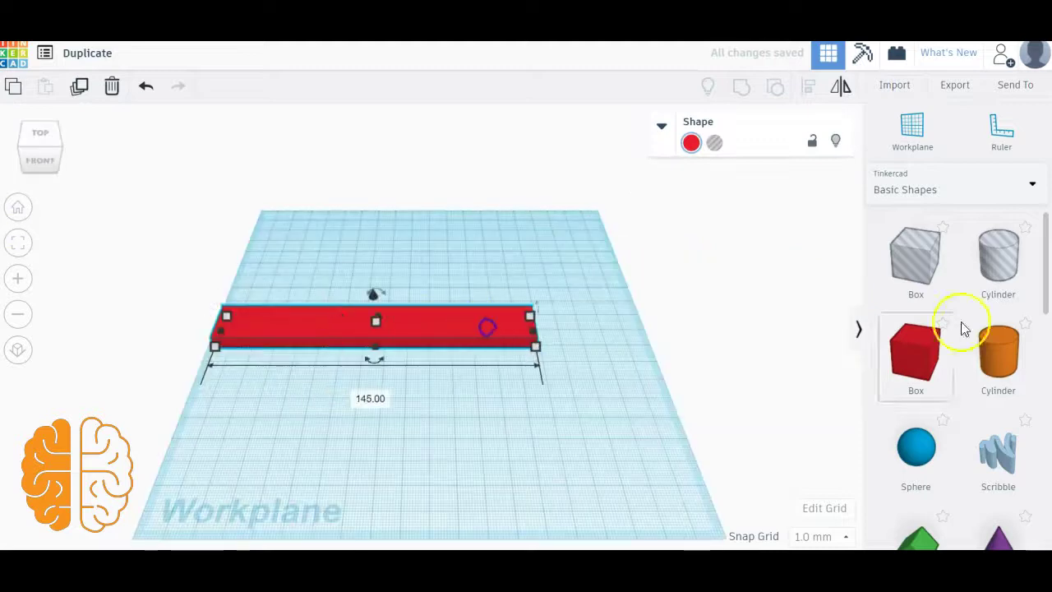
Step: Build a figure on one end of the red bar from a large sphere body and a smaller sphere head
left_click_drag(916, 446, 436, 303)
left_click(32, 149)
scroll(990, 370, "down", 7)
Step: Set a workplane on the head, add a paraboloid and shape it into an ear on one side
left_click(913, 131)
left_click(469, 334)
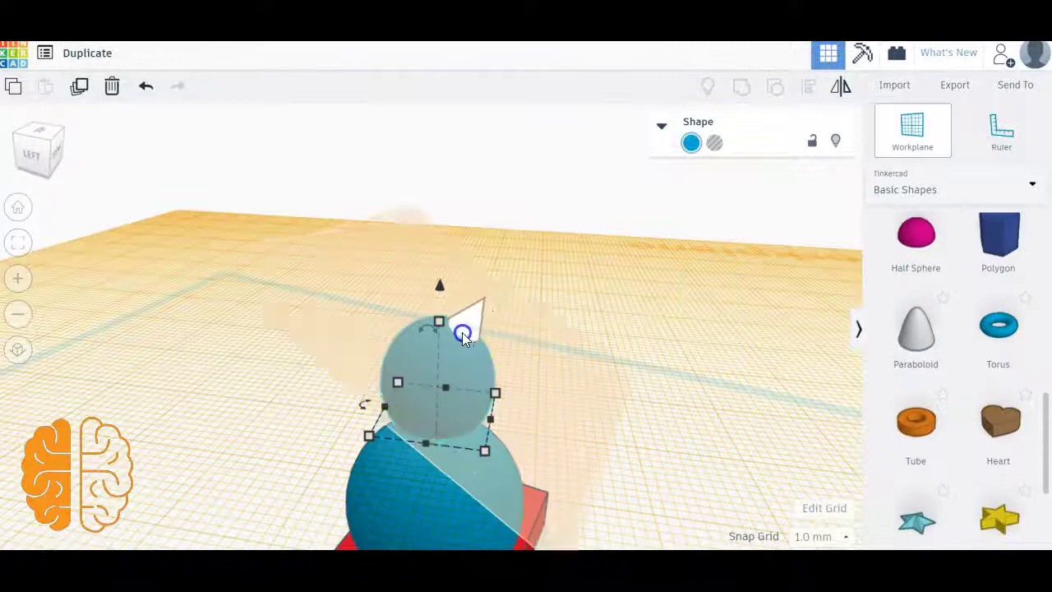
left_click_drag(916, 331, 499, 332)
left_click_drag(582, 387, 481, 323)
left_click_drag(536, 138, 496, 245)
left_click_drag(416, 283, 496, 312)
left_click_drag(37, 149, 49, 143)
left_click_drag(522, 243, 520, 275)
Step: Copy the ear onto a new workplane on the opposite side of the head and position it to match
key("ctrl+c")
key("w")
left_click(413, 336)
key("ctrl+v")
left_click_drag(493, 349, 436, 378)
left_click_drag(355, 250, 365, 268)
Step: Set a workplane on the front of the head, paste the paraboloid there and fit it as a small nose
left_click(913, 132)
left_click(437, 392)
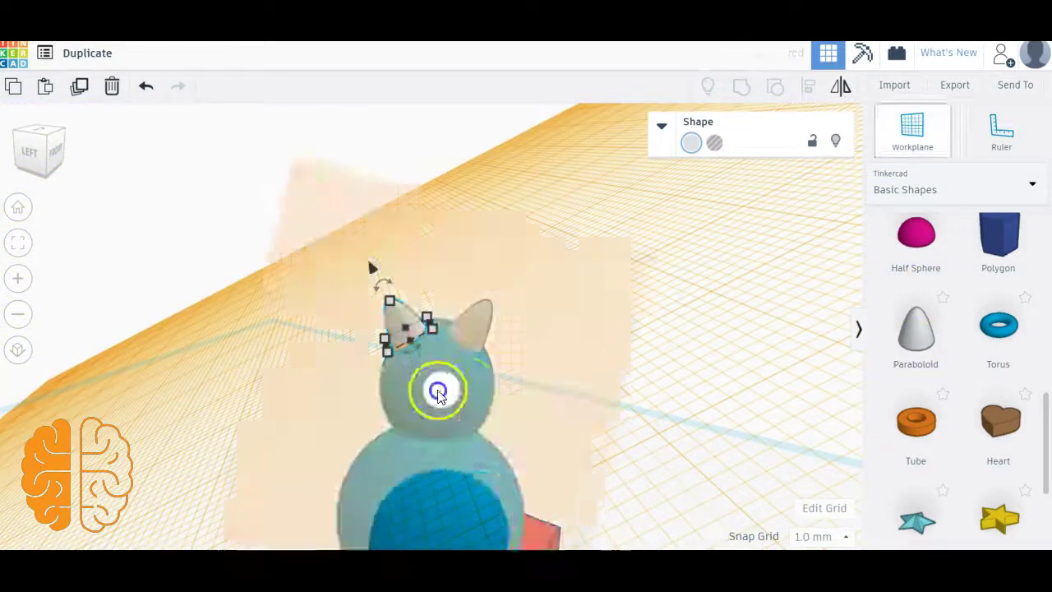
key("ctrl+v")
left_click_drag(61, 160, 39, 151)
left_click_drag(405, 315, 396, 367)
left_click_drag(25, 145, 45, 140)
left_click_drag(418, 391, 443, 386)
Step: Set the snap grid to 0.1 mm and adjust the position of the large body sphere under the head
left_click(822, 536)
left_click(810, 420)
left_click(637, 397)
left_click_drag(30, 149, 66, 149)
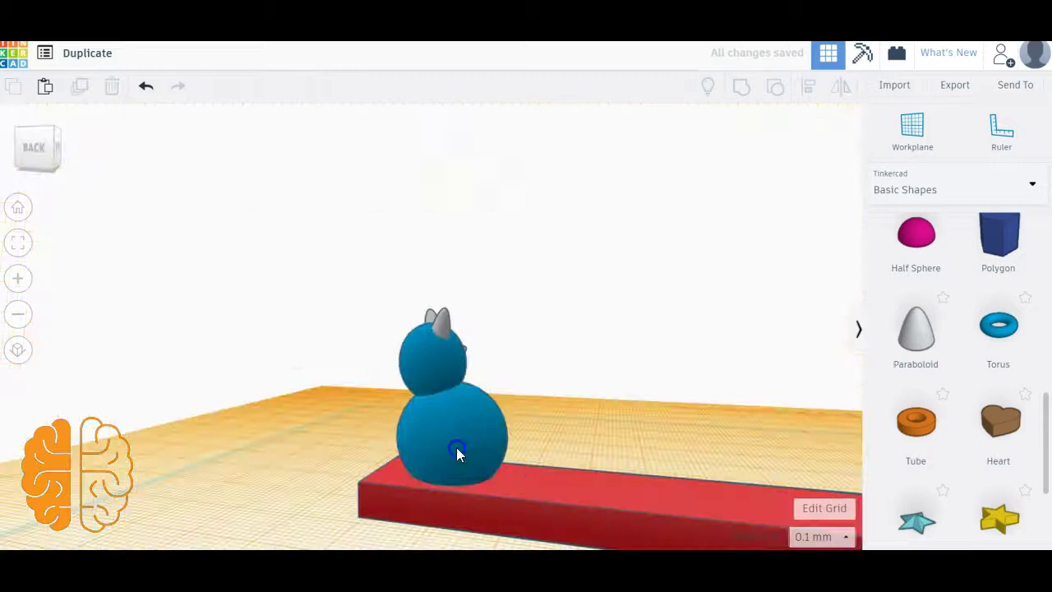
left_click_drag(458, 452, 436, 451)
left_click_drag(43, 149, 35, 145)
scroll(916, 271, "up", 1)
Step: Form a haunch and a small foot from half spheres at the side of the body
left_click(424, 484)
mouse_move(441, 498)
left_mouse_down()
mouse_move(477, 523)
mouse_move(428, 480)
mouse_move(542, 498)
mouse_move(451, 504)
left_mouse_up()
left_click(917, 265)
left_click(519, 478)
left_click_drag(539, 520, 488, 443)
Step: Group the haunch with its foot and copy the group to the other side of the body
left_click(428, 471, "shift")
left_click(740, 86)
key("ctrl+c")
key("ctrl+v")
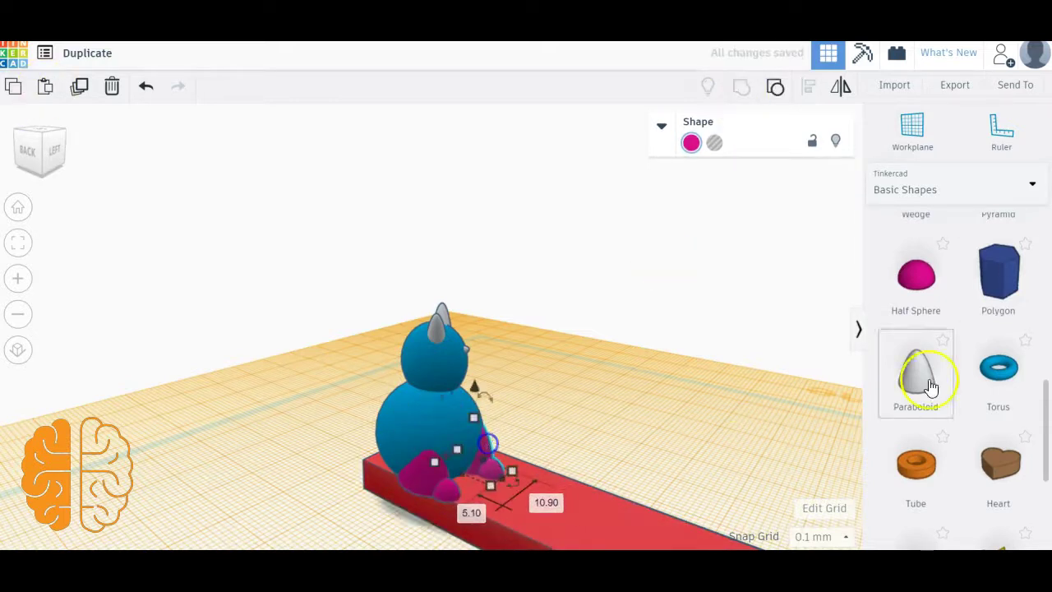
Step: Shape blue spheres into two slim front legs against the chest and a small front paw
scroll(930, 387, "up", 4)
left_click_drag(915, 268, 543, 481)
left_click_drag(587, 481, 536, 493)
left_click_drag(542, 413, 524, 411)
left_click_drag(530, 469, 455, 462)
left_click_drag(58, 164, 38, 157)
left_click_drag(418, 445, 441, 460)
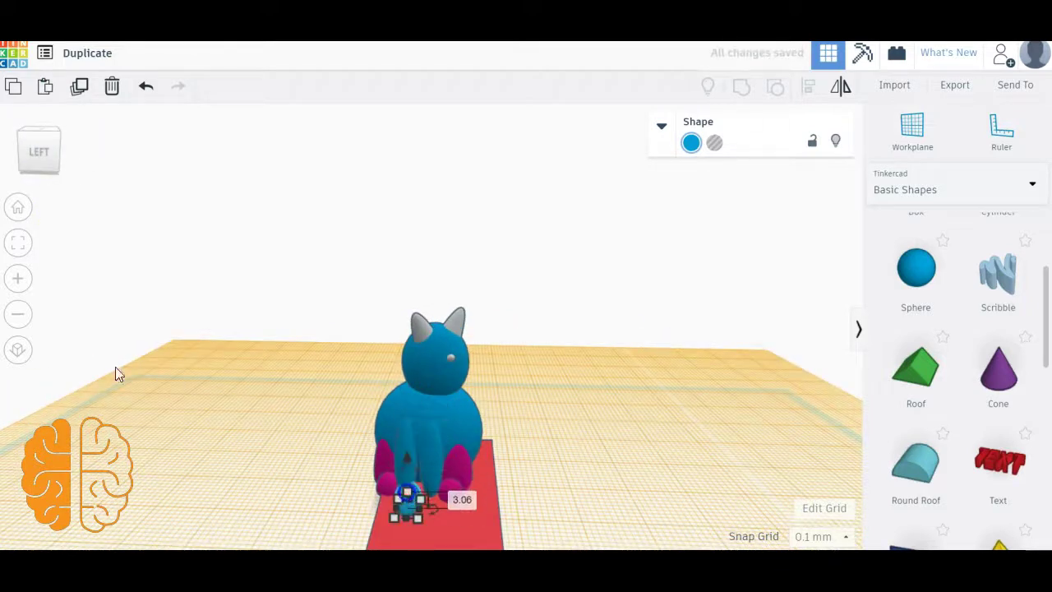
Step: Fit the small paw under one front leg and place a duplicate under the other leg
scroll(409, 514, "up", 6)
left_click_drag(295, 427, 371, 326)
key("ctrl+d")
left_click_drag(441, 314, 644, 308)
right_click_drag(644, 308, 221, 307)
Step: Select all parts of the cat figure without the red bar and group them
scroll(221, 307, "down", 8)
left_click(392, 141)
left_click_drag(392, 141, 654, 477)
left_click(564, 333, "shift")
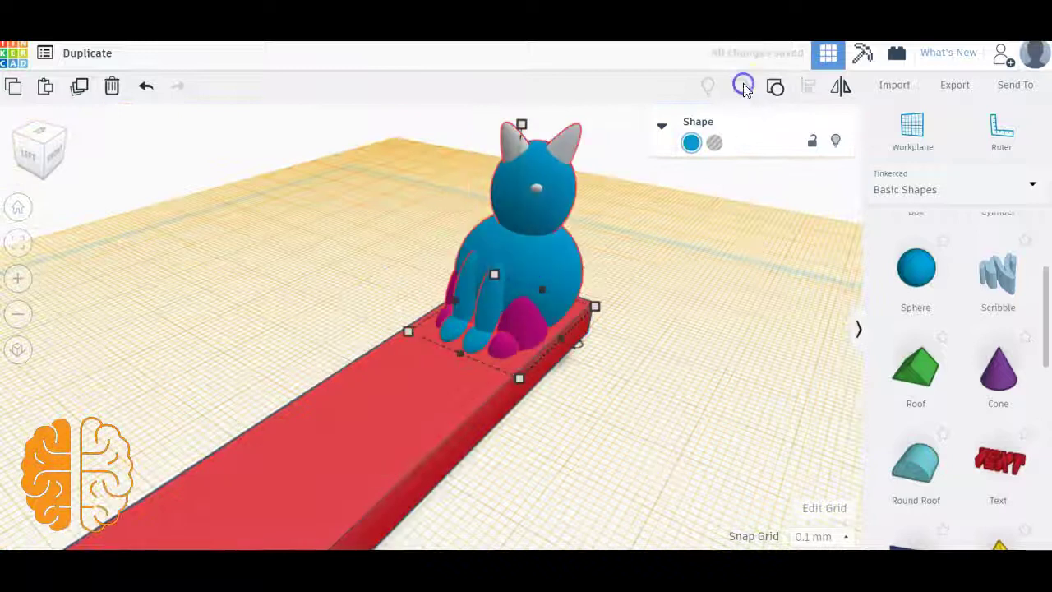
Step: Group the cat figure with the red bar and turn on the Multicolor option for the group
left_click_drag(33, 155, 17, 155)
left_click_drag(564, 458, 436, 321)
key("ctrl+g")
left_click(691, 142)
left_click(722, 288)
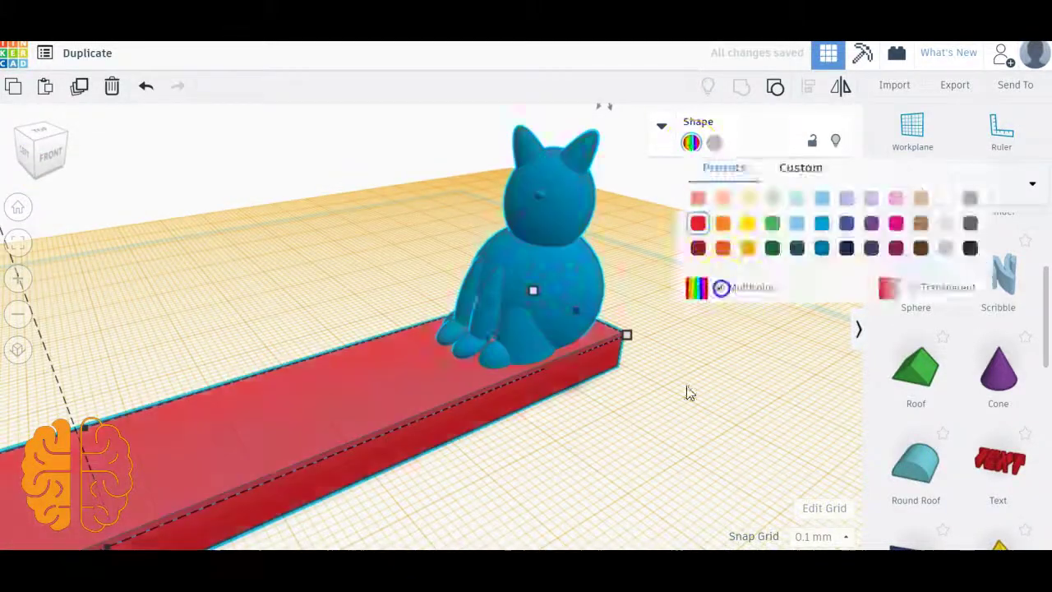
left_click(18, 242)
left_click(545, 400)
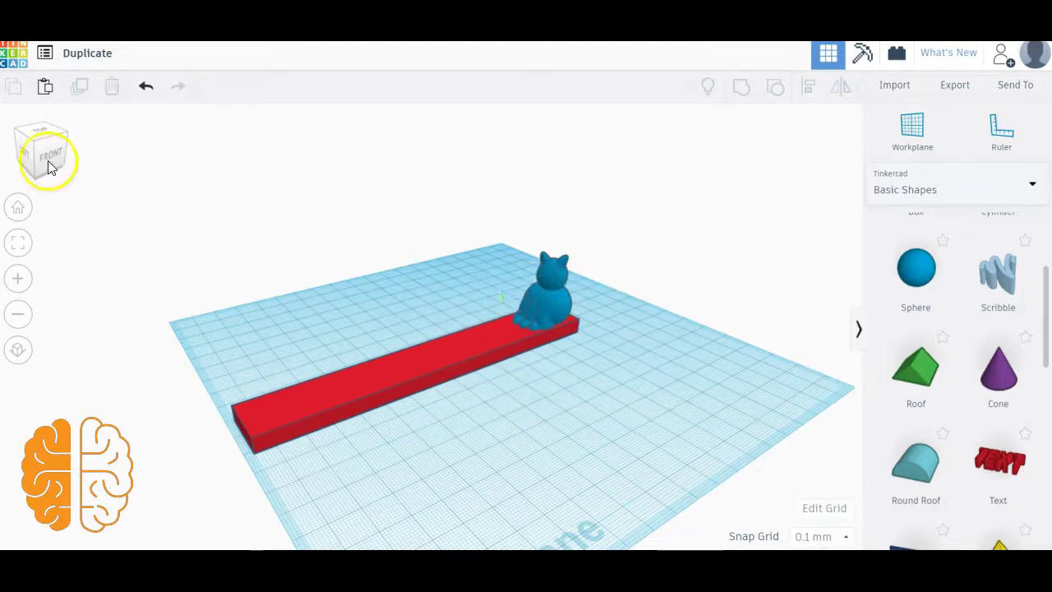
Step: Duplicate the grouped bar and cat and rotate the copy by -22.5° on the workplane
left_click(383, 396)
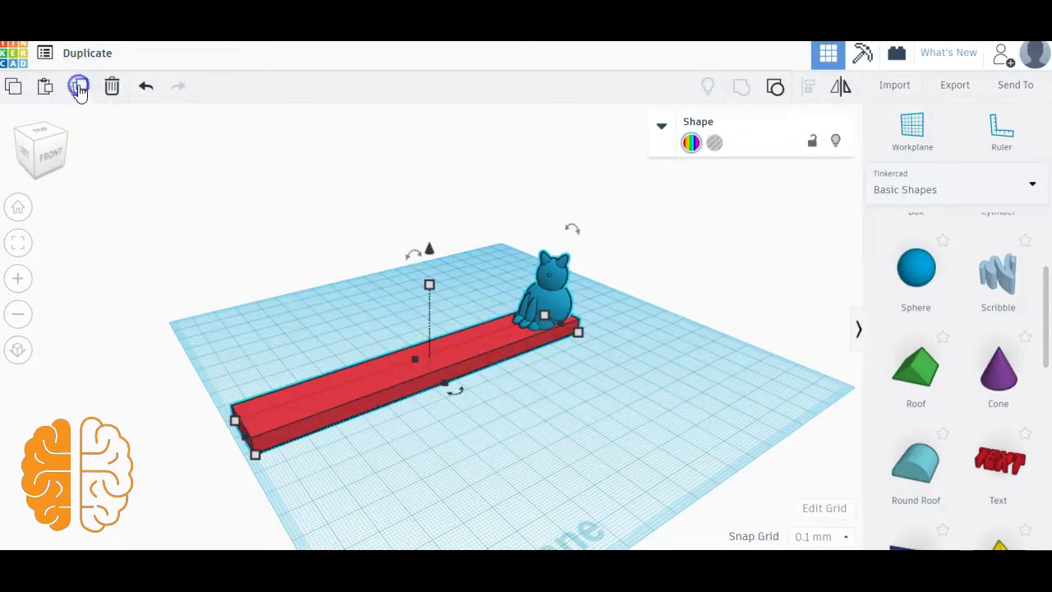
left_click(79, 87)
mouse_move(455, 395)
left_click_drag(456, 401, 577, 450)
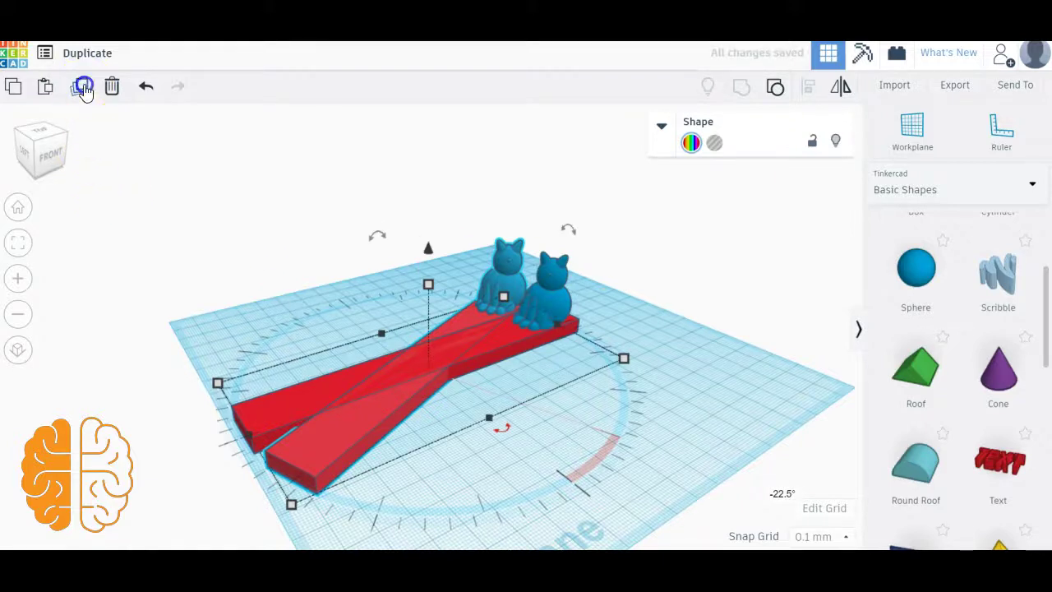
Step: Repeat the rotated duplication of the bar and cat until the cats form a full circle
left_click(83, 87)
left_click(83, 87)
left_click(83, 87)
left_click(83, 87)
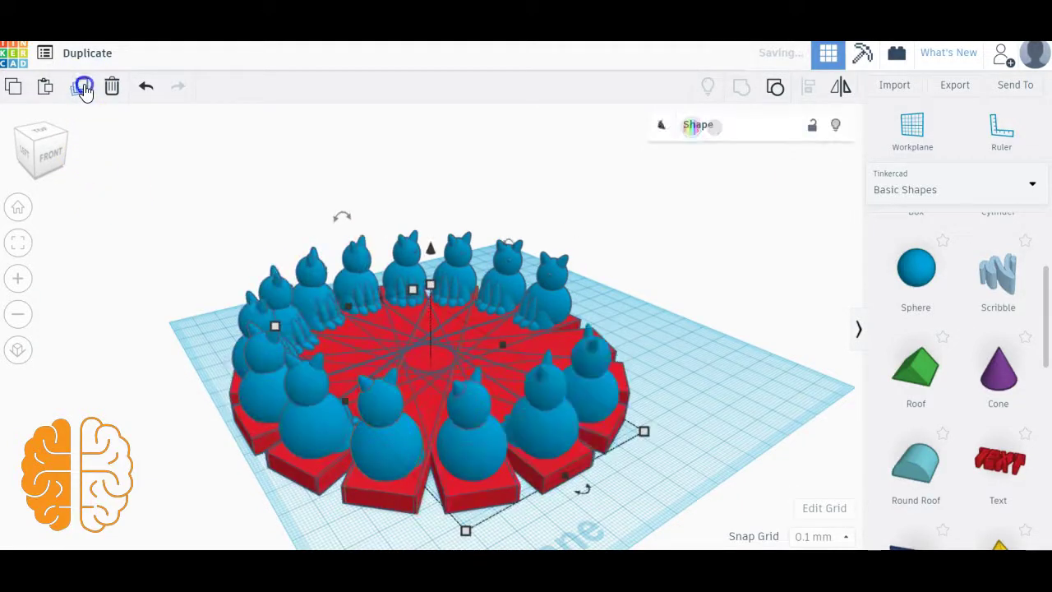
left_click(83, 87)
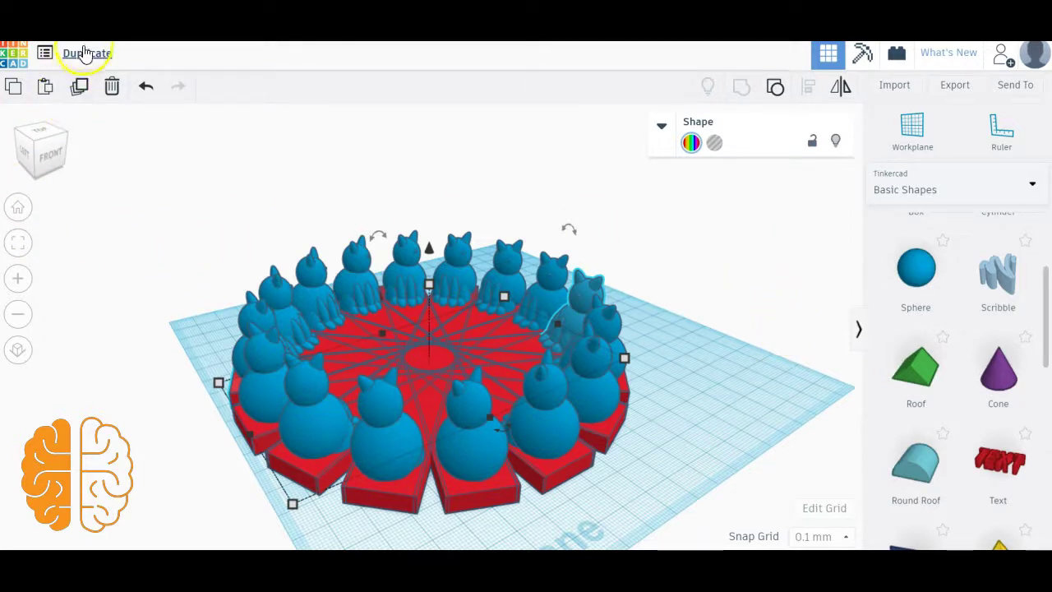
left_click(80, 92)
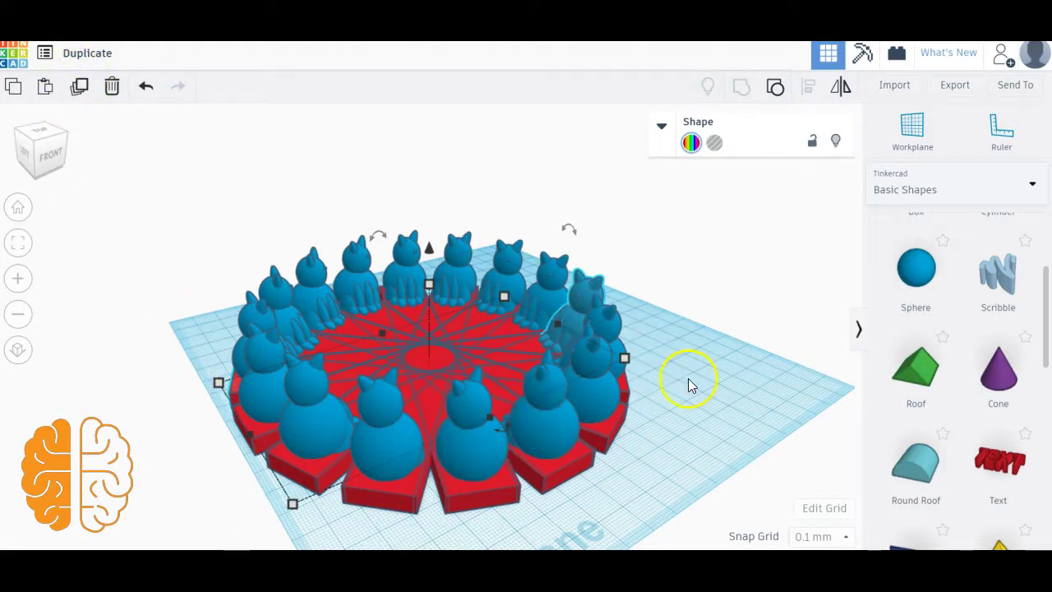
left_click_drag(29, 159, 69, 156)
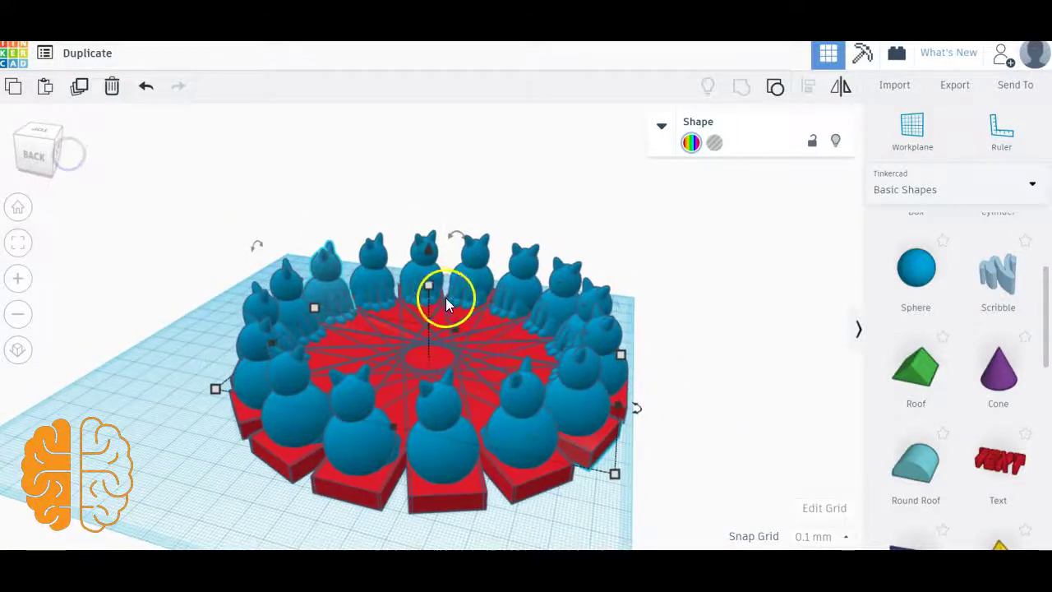